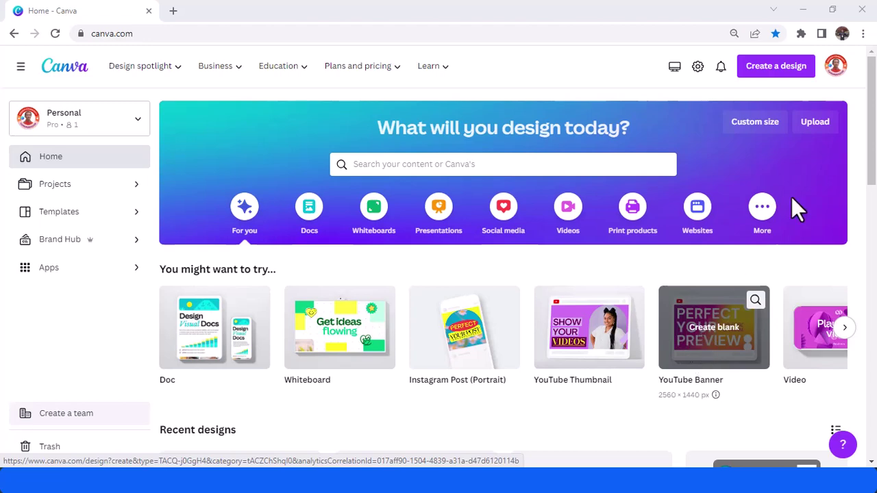
Create a new blank 1080 × 1350 px portrait design
left_click(779, 68)
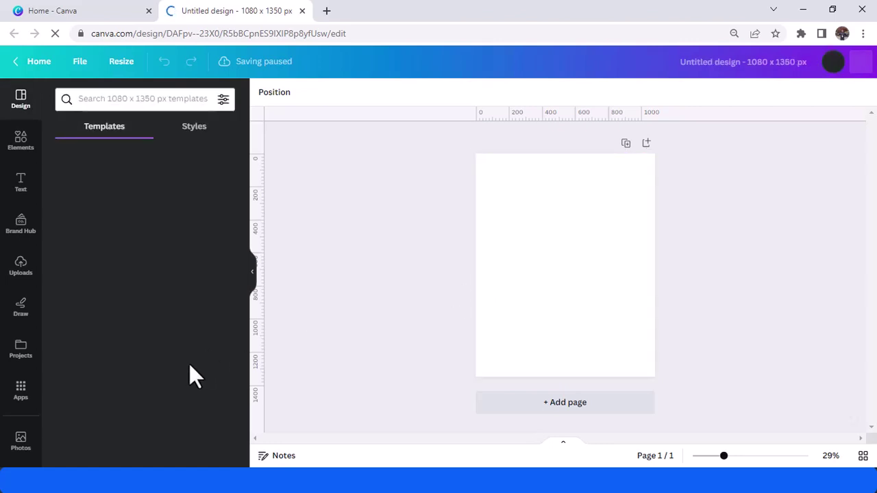
Add a heading reading SMILE and set it in the Six Caps font
left_click(21, 191)
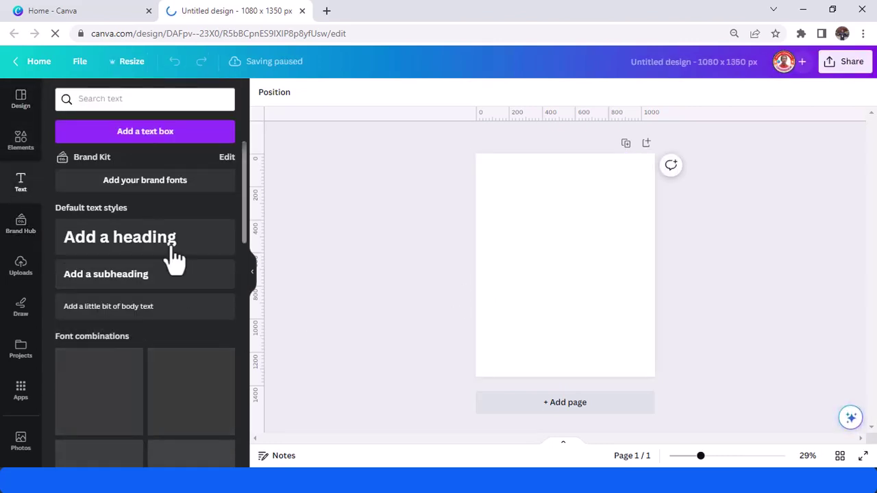
left_click(174, 254)
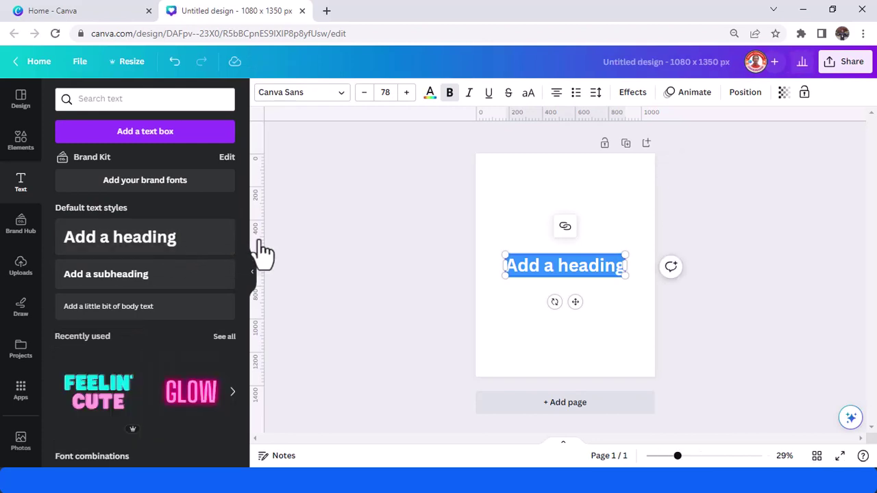
type("SMILE")
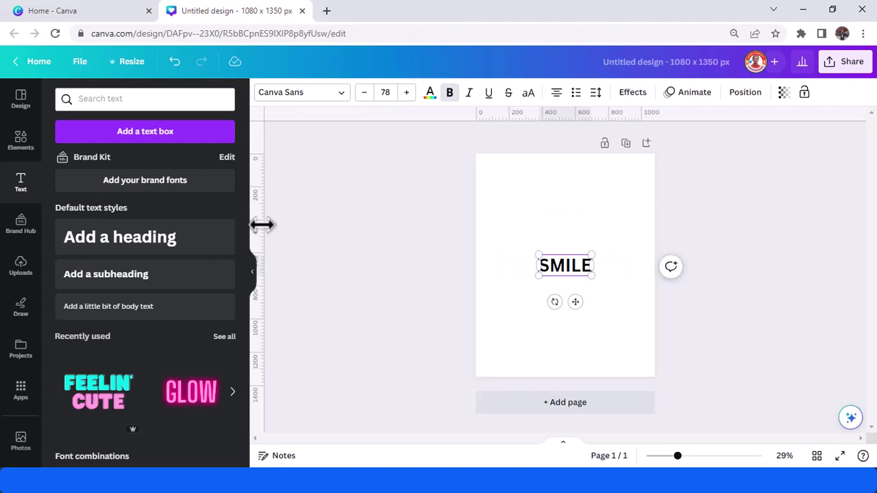
key("ctrl+a")
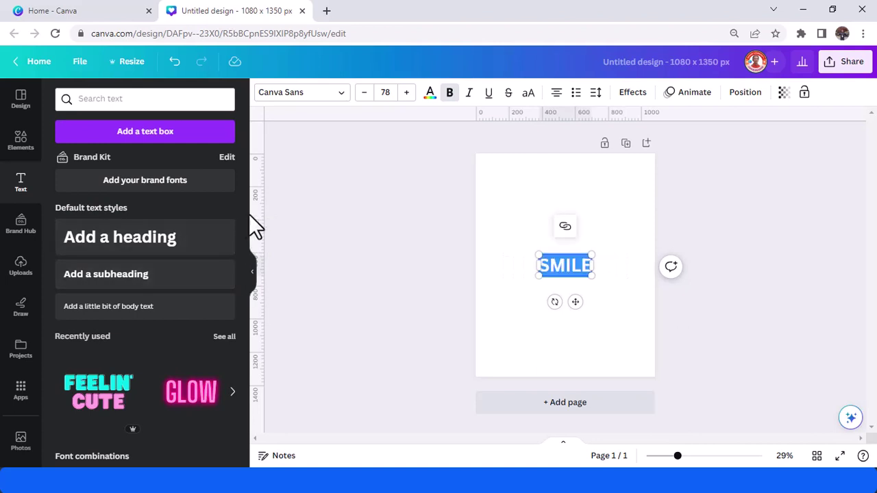
left_click(288, 93)
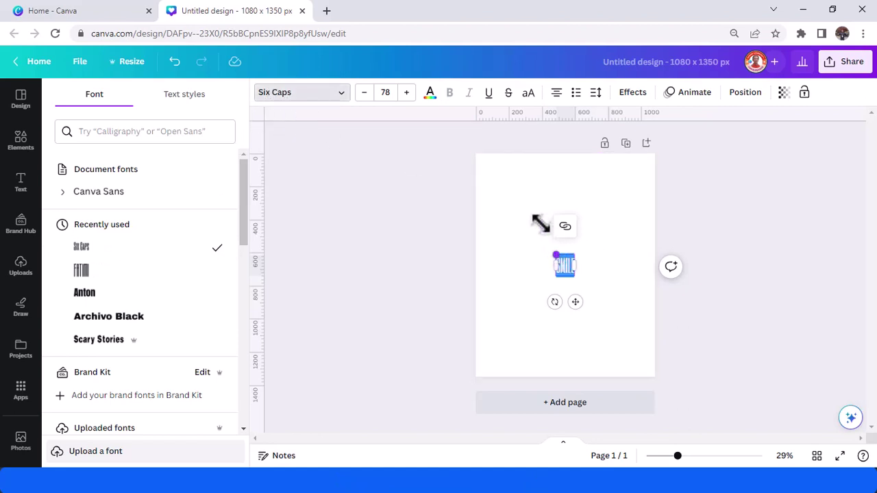
Enlarge the SMILE lettering so it fills most of the page
left_click_drag(540, 223, 513, 190)
left_click_drag(571, 272, 627, 342)
left_click(694, 281)
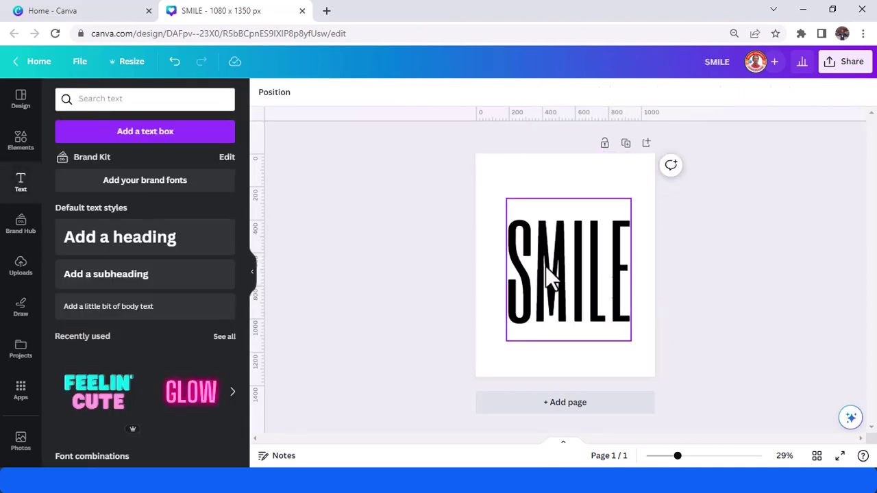
Add a yellow square with its corner rounding set to 0
left_click(18, 149)
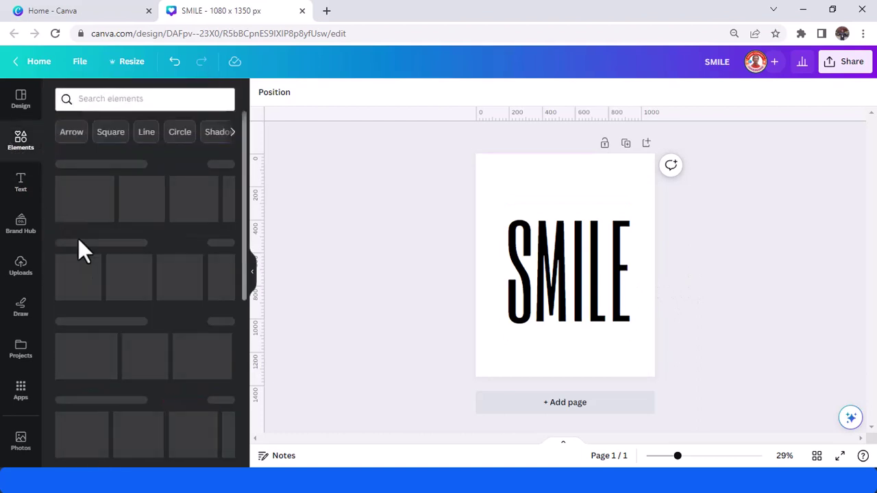
left_click(75, 282)
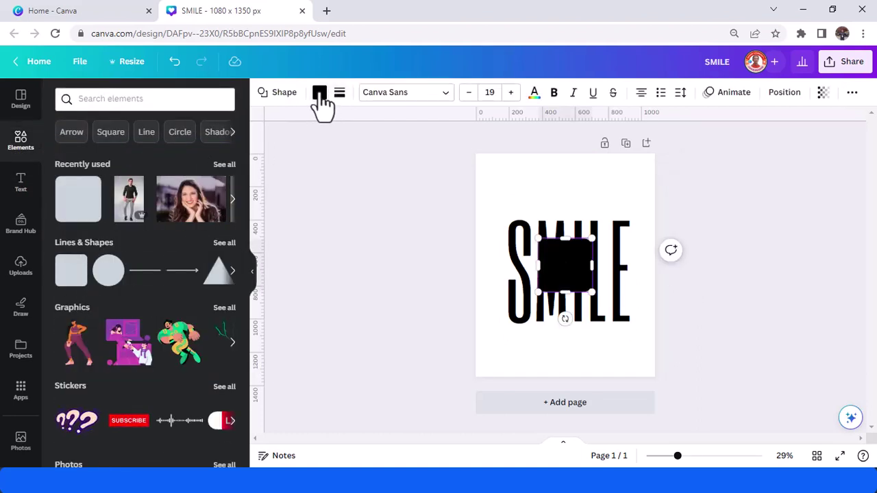
left_click(161, 414)
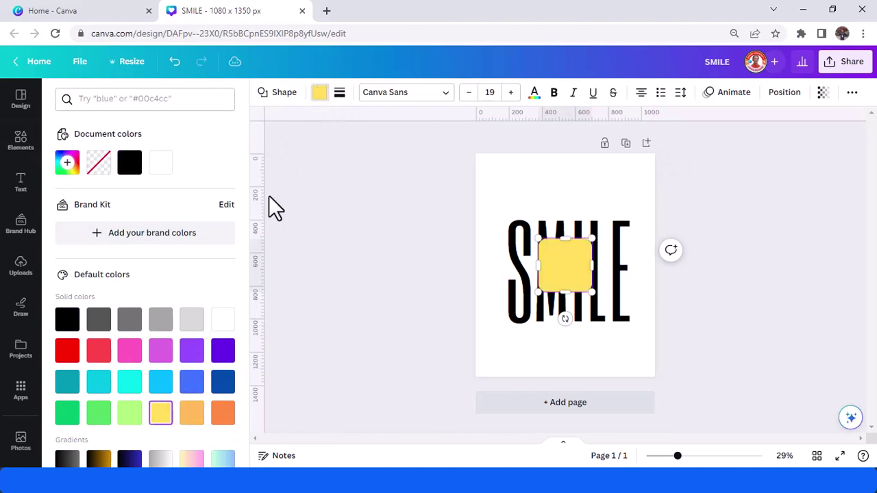
left_click(339, 94)
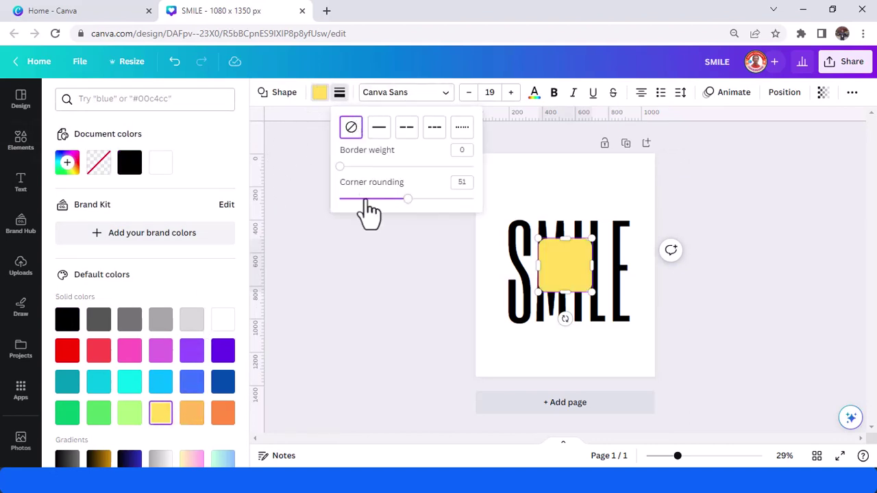
left_click_drag(407, 198, 336, 213)
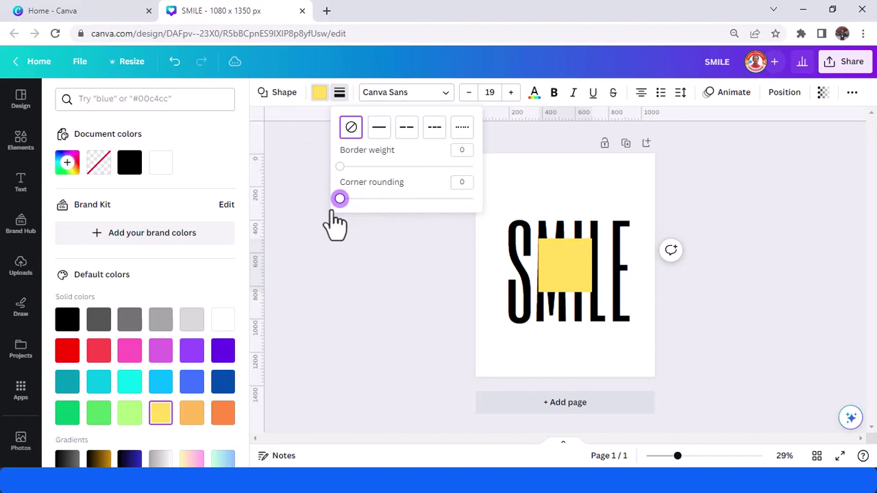
Stretch the yellow rectangle over the SMILE lettering and send it to the back
left_click_drag(539, 266, 501, 266)
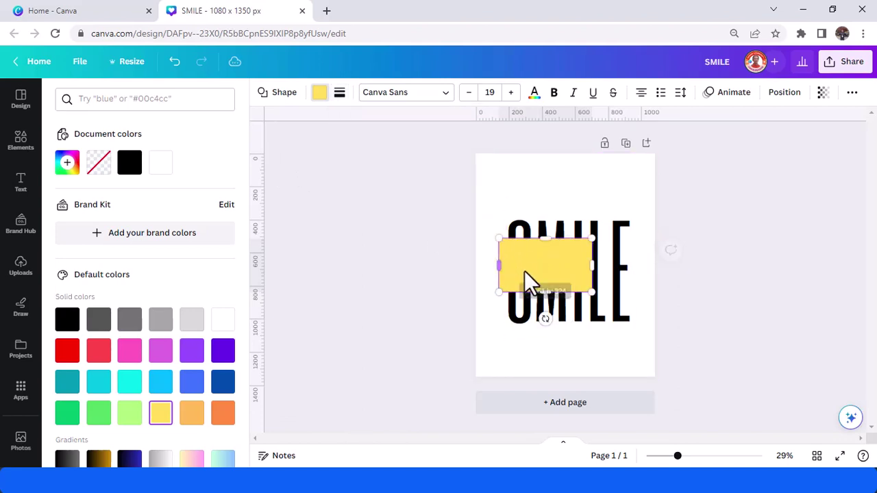
left_click_drag(599, 269, 637, 277)
left_click_drag(571, 228, 569, 208)
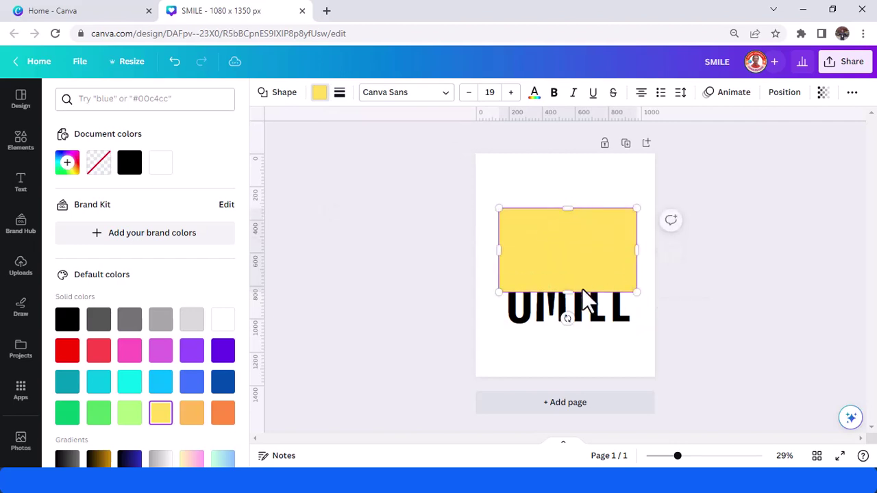
left_click_drag(570, 308, 574, 333)
right_click(566, 229)
mouse_move(612, 296)
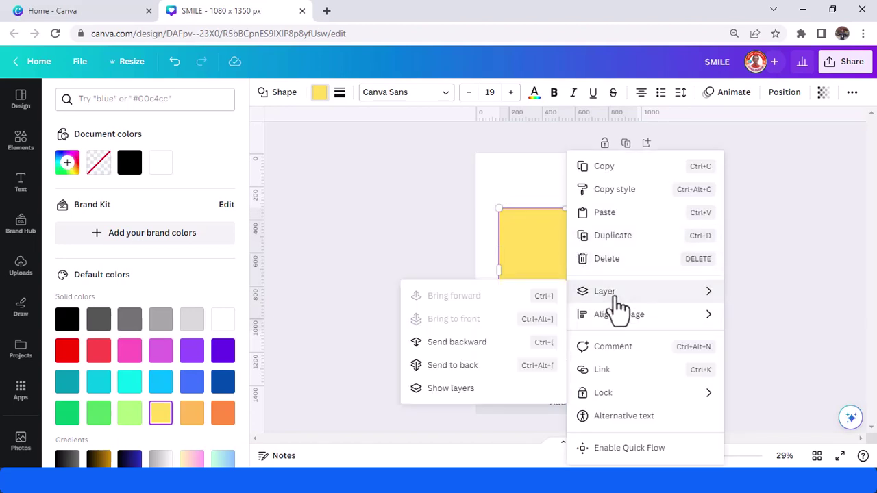
left_click(499, 366)
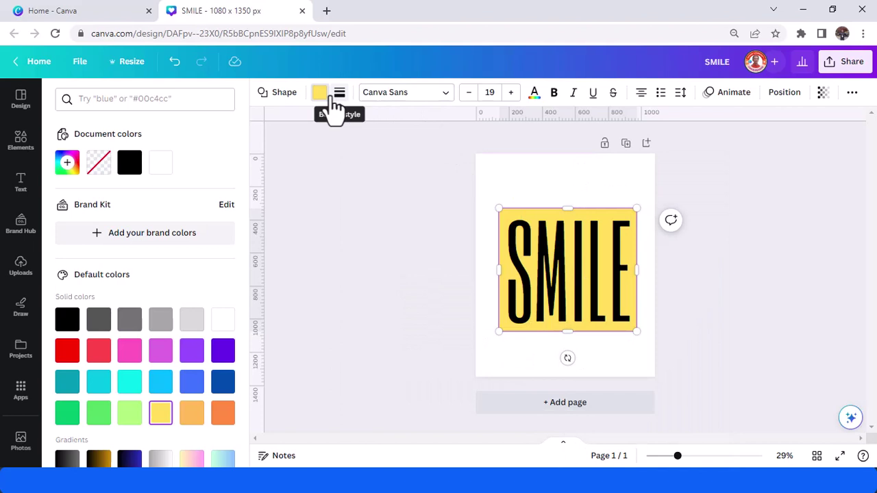
Change the SMILE text colour to white
left_click(554, 263)
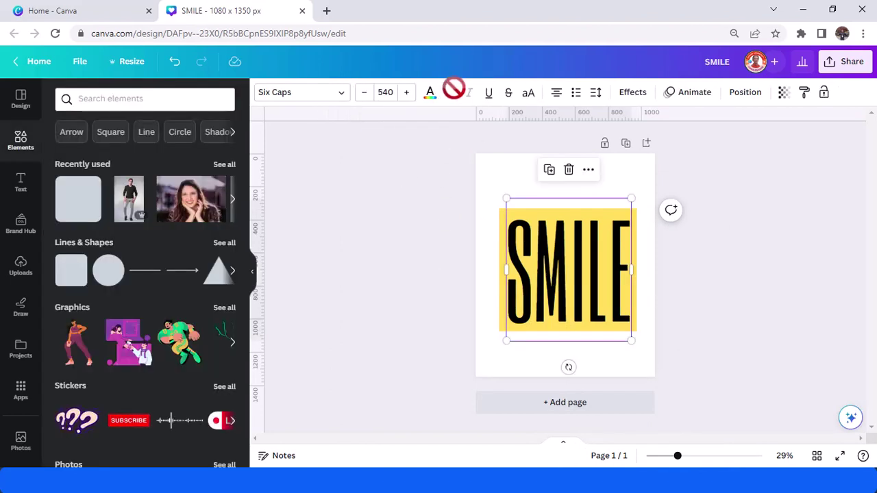
left_click(430, 94)
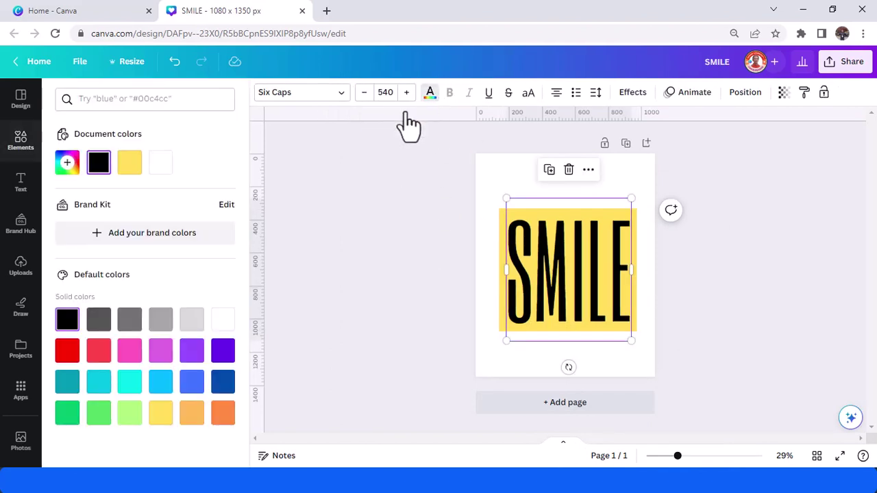
left_click(161, 164)
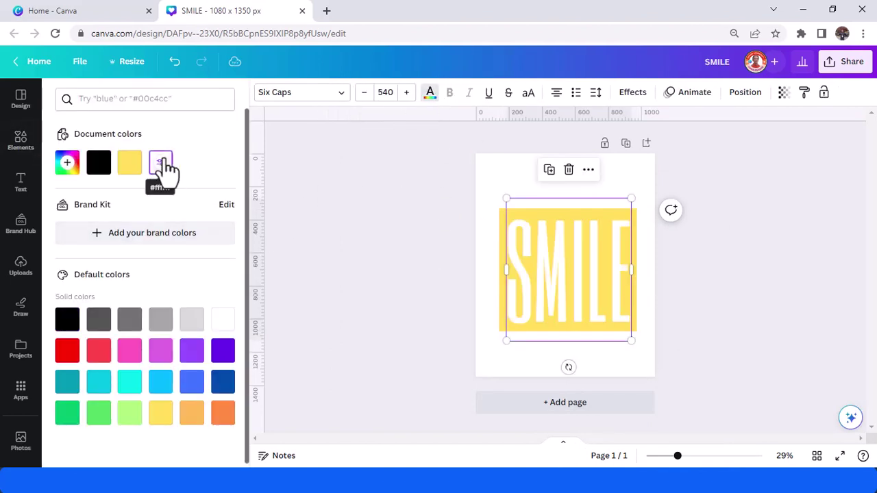
Download the design as a PNG file, SMILE.png
left_click(852, 62)
left_click(733, 366)
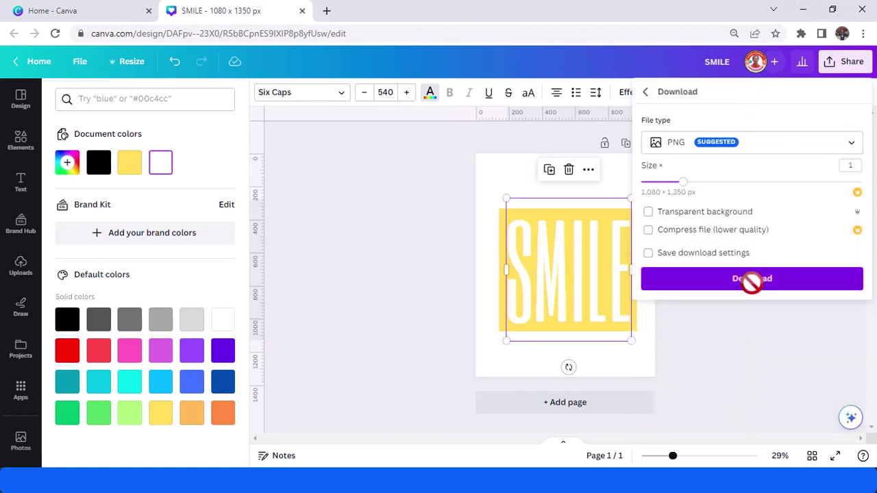
left_click(751, 286)
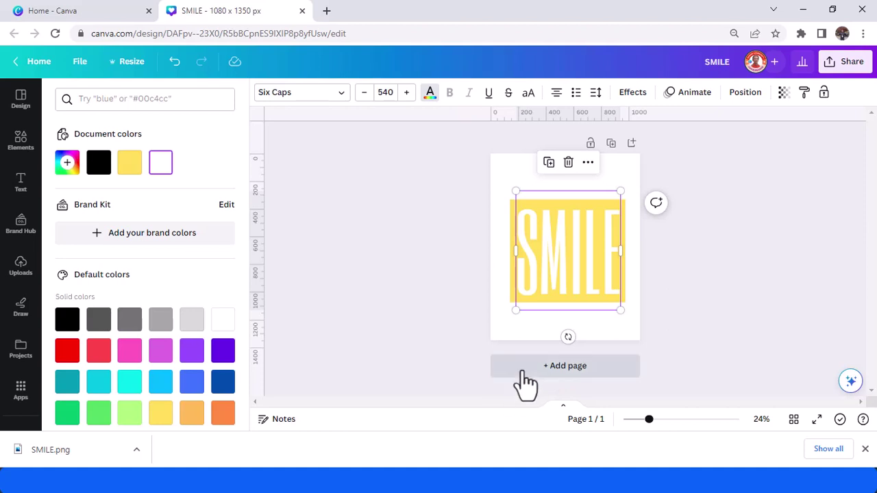
Add a second page and place the downloaded SMILE.png on it
left_click(544, 363)
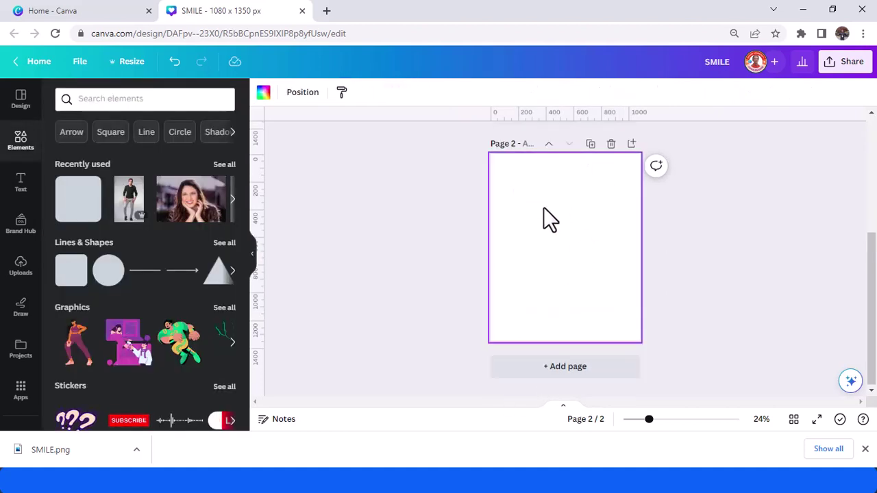
scroll(544, 217, "up", 2)
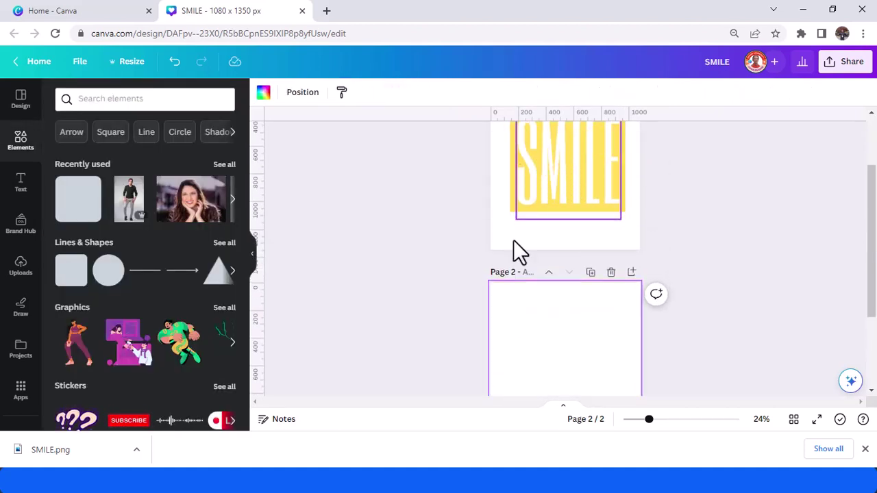
scroll(514, 257, "down", 2)
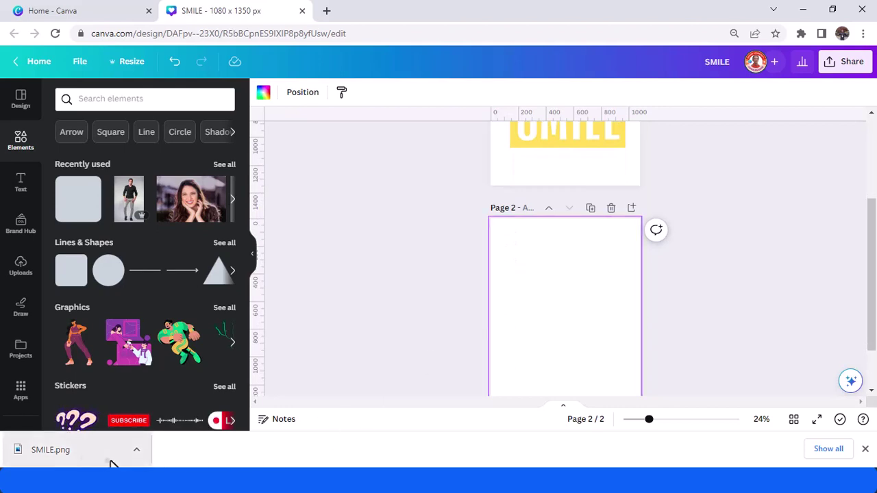
left_click_drag(112, 464, 577, 340)
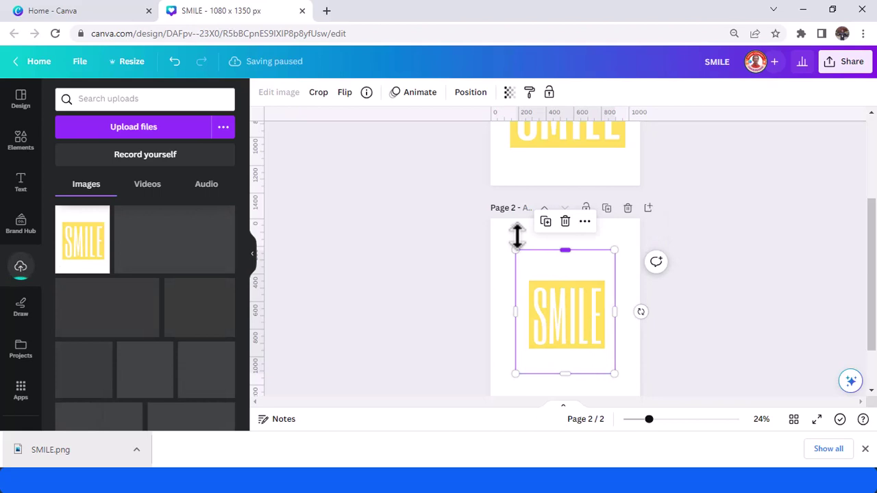
Set page 2's background colour to black and select the SMILE image
left_click(329, 167)
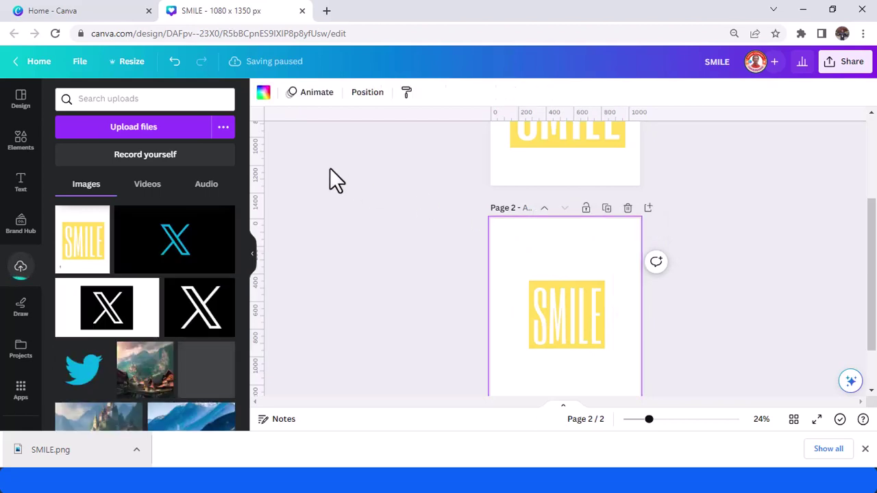
left_click(264, 93)
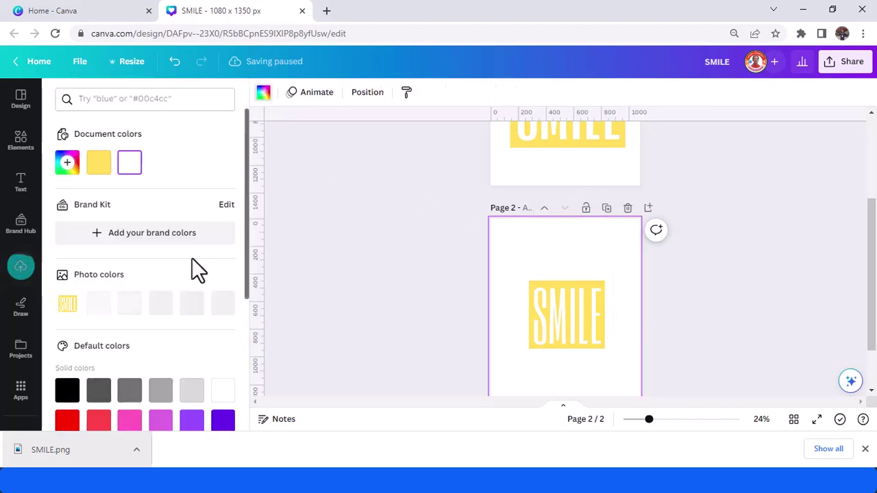
left_click(67, 390)
left_click(582, 327)
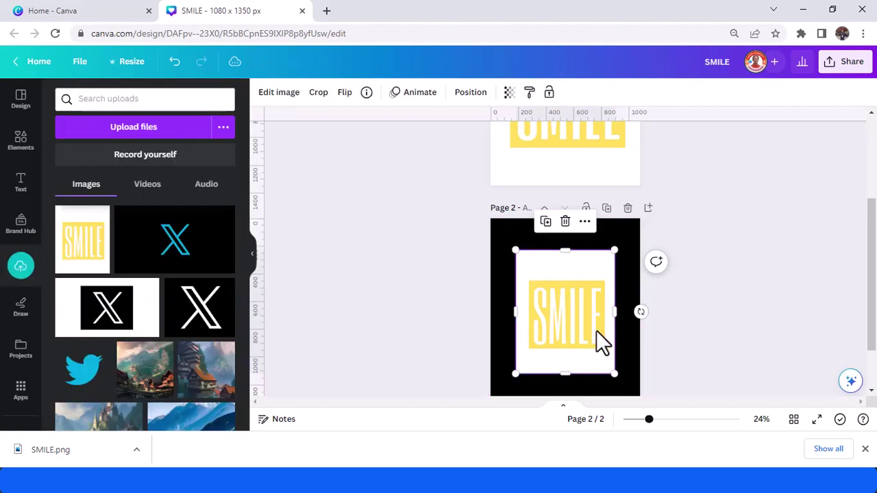
Remove the white background from the SMILE image
left_click(280, 94)
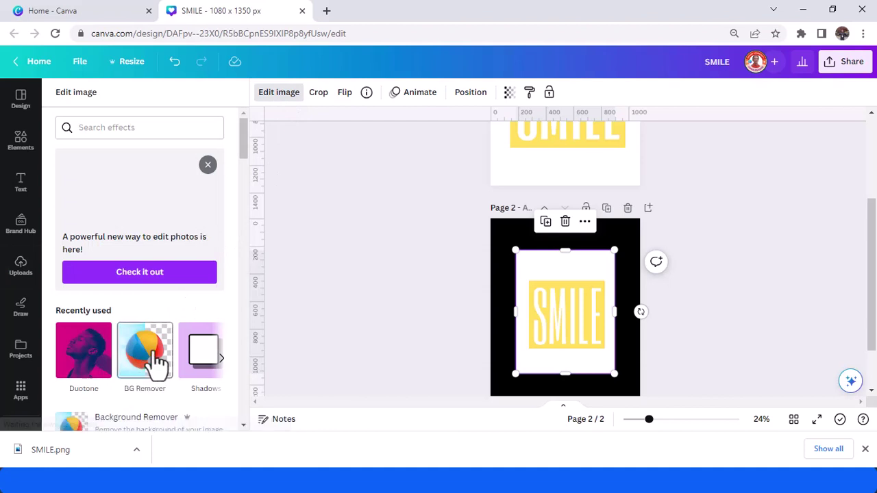
left_click(145, 351)
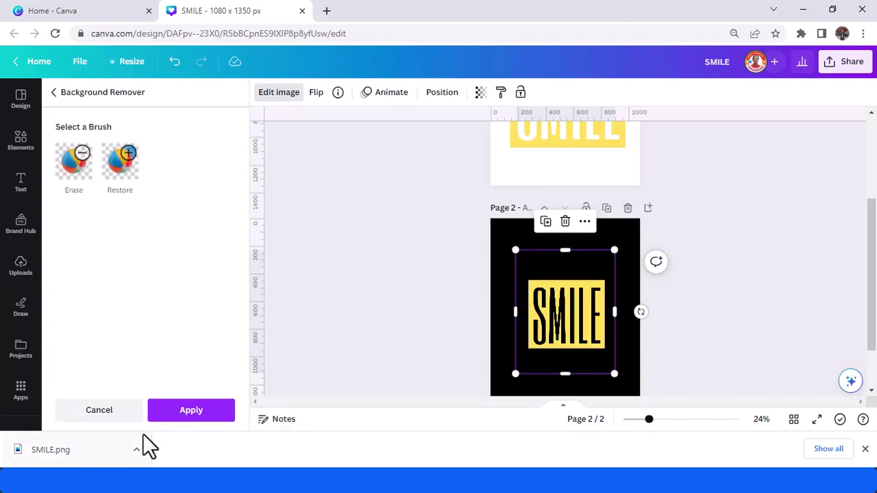
left_click(191, 411)
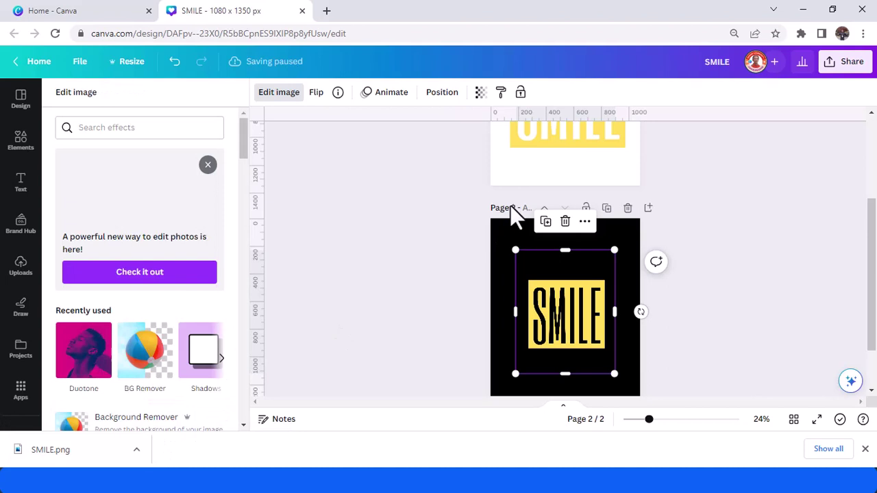
Enlarge the SMILE image to the page corners and trim its top edge
scroll(591, 365, "down", 1)
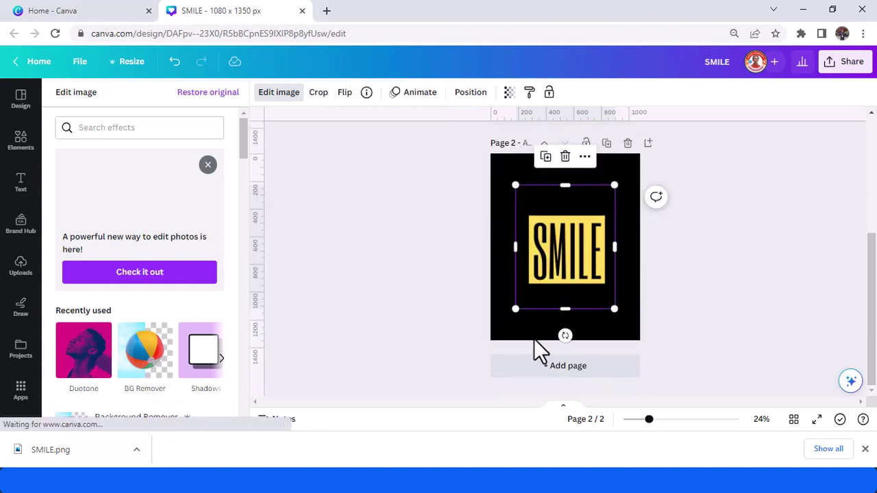
left_click_drag(515, 309, 489, 342)
left_click_drag(614, 185, 640, 154)
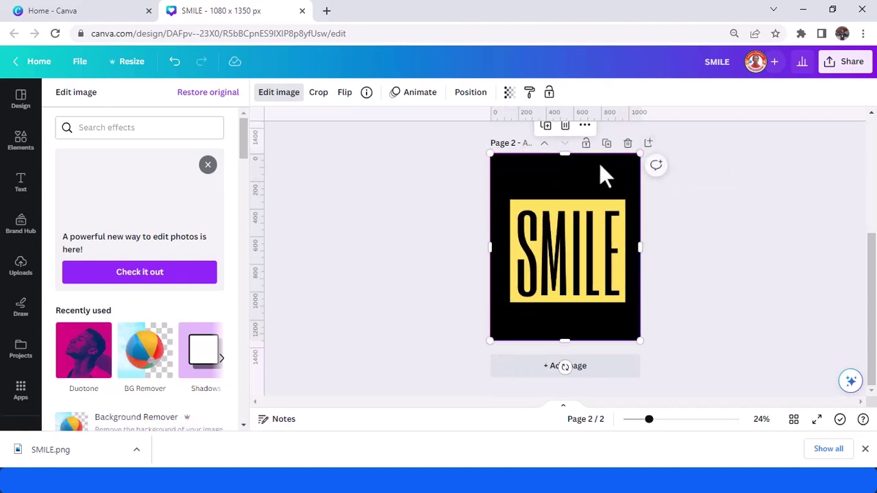
left_click_drag(578, 157, 562, 211)
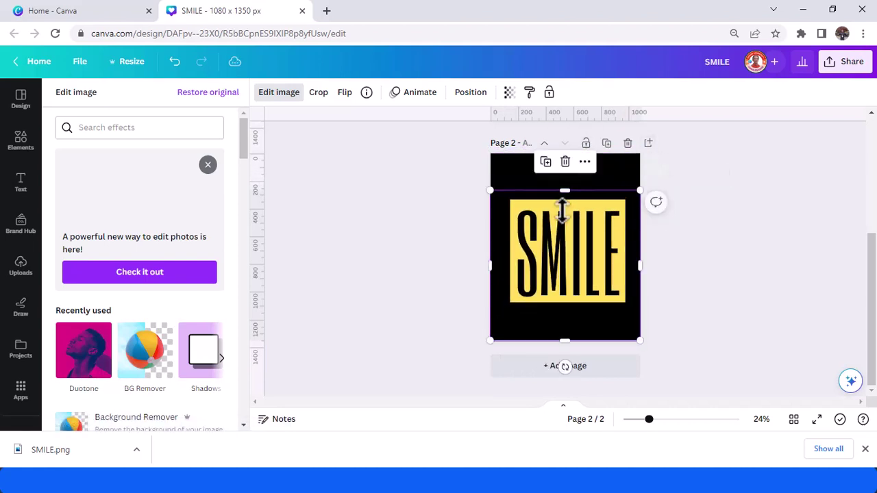
Add the smiling woman photo from Elements and zoom the view to 48%
left_click(19, 138)
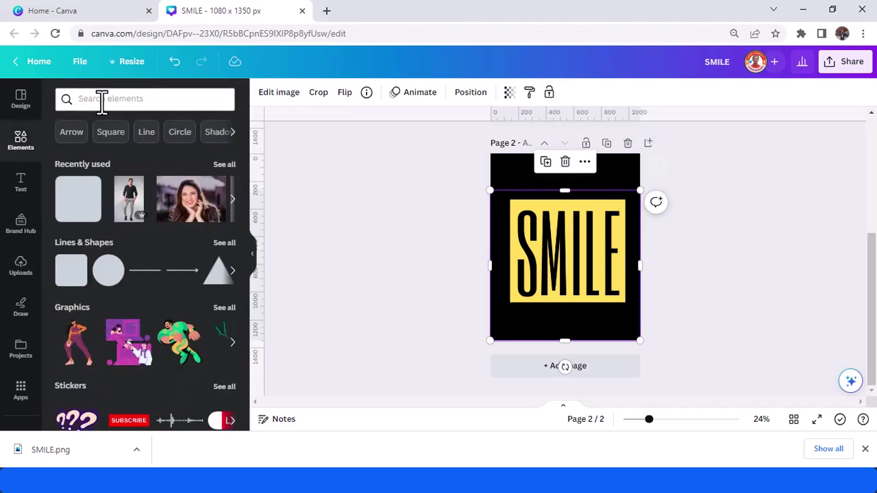
left_click(217, 187)
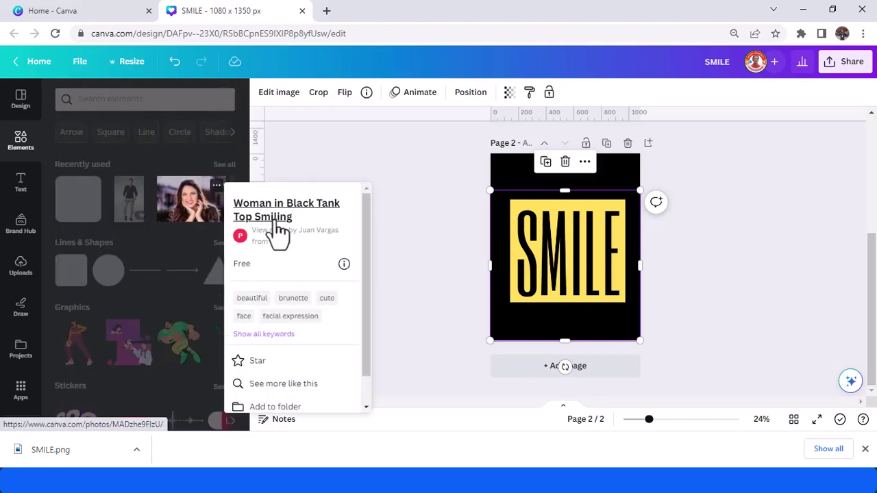
left_click(191, 213)
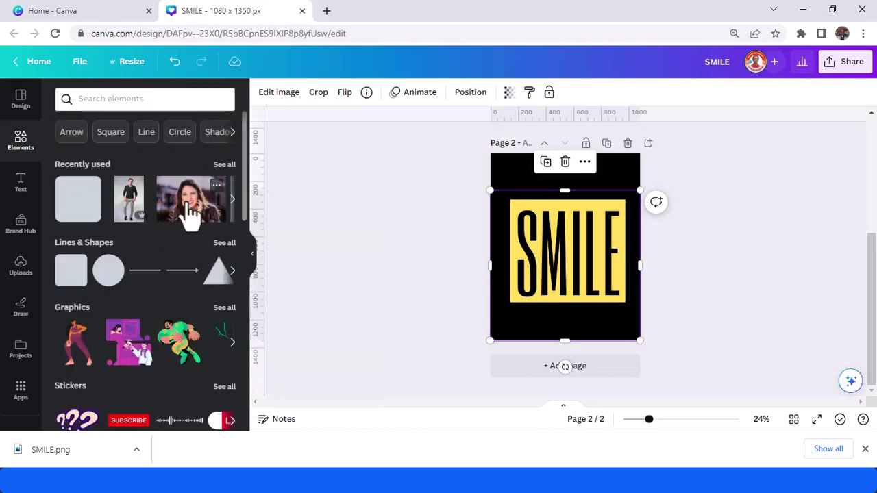
left_click(195, 206)
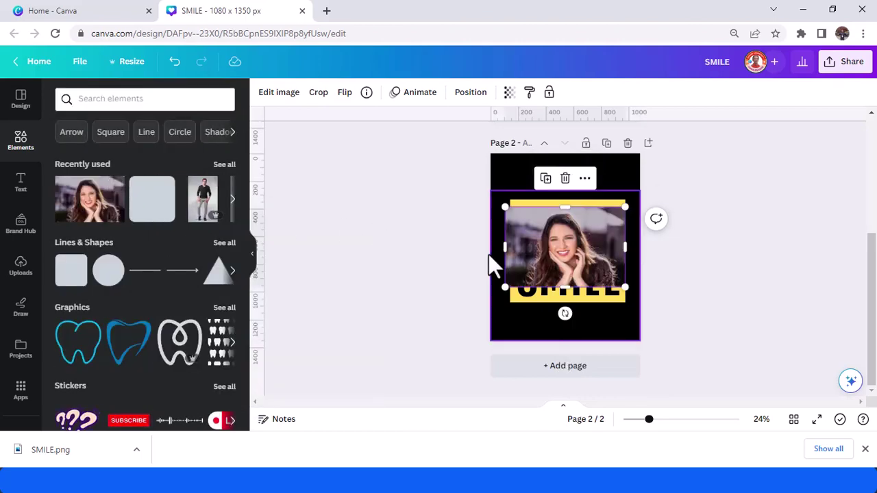
left_click_drag(649, 421, 670, 421)
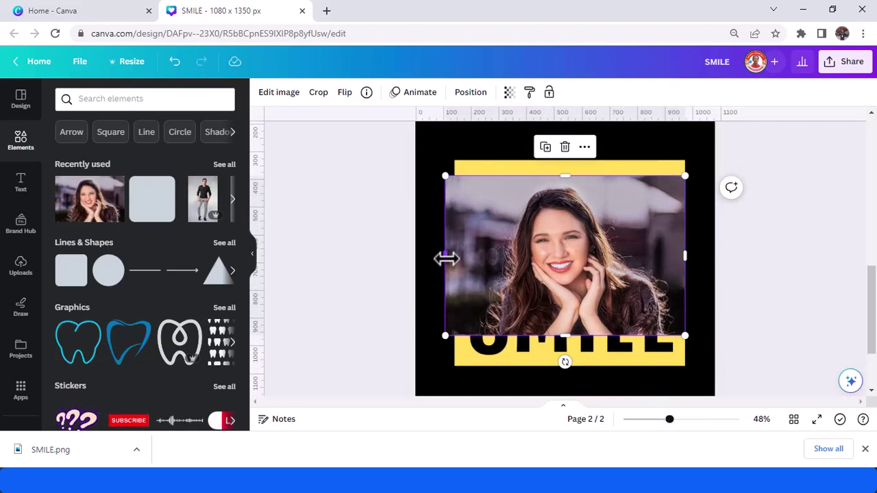
Crop and resize the woman photo to cover the yellow SMILE block
left_click_drag(446, 258, 529, 288)
left_click_drag(687, 258, 600, 259)
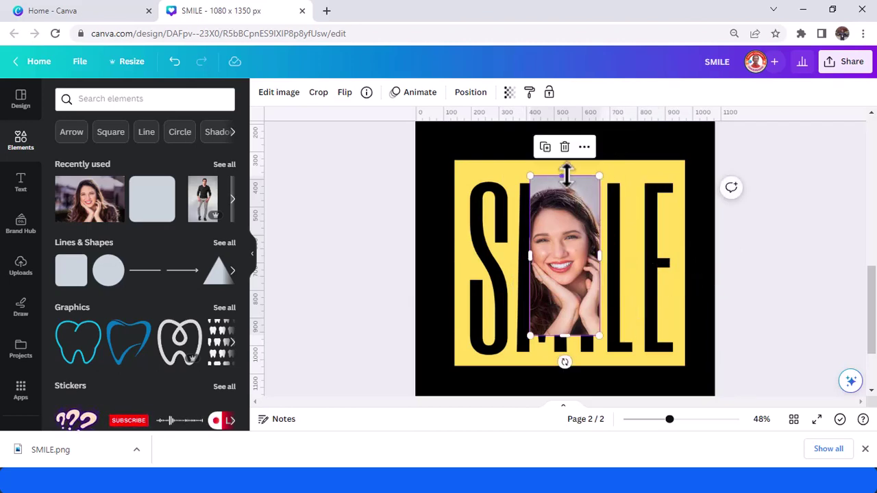
left_click_drag(565, 176, 567, 199)
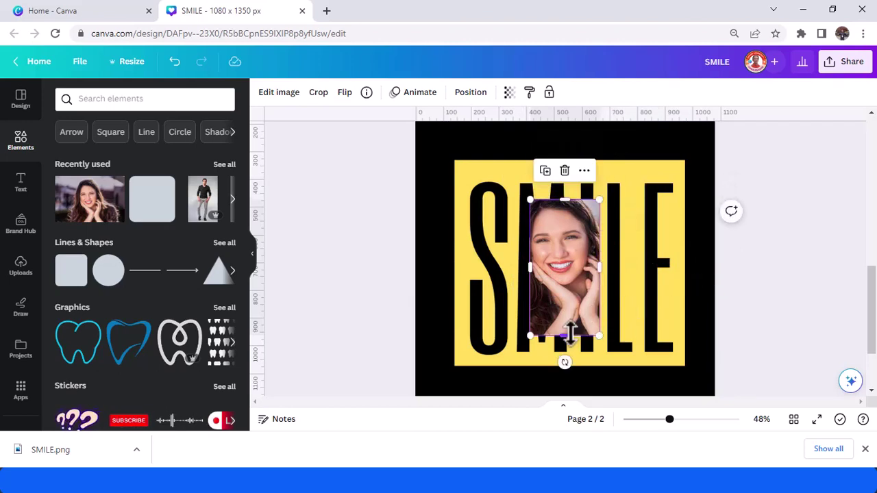
left_click_drag(571, 334, 510, 231)
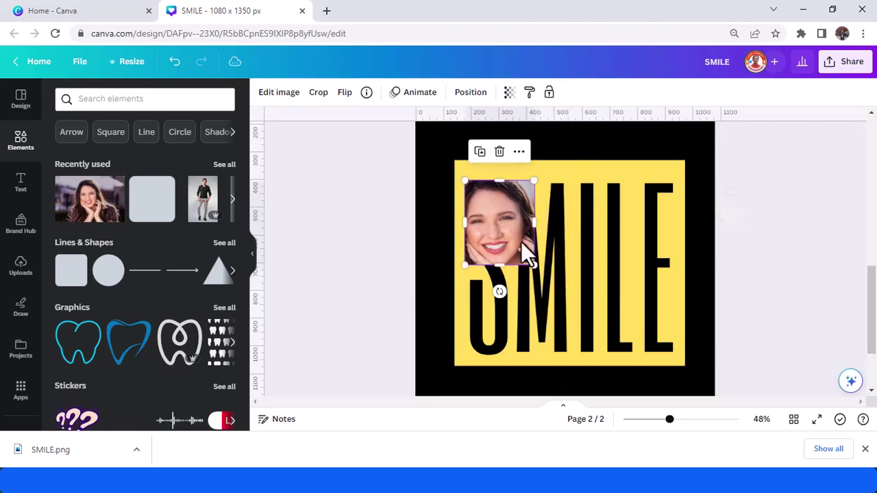
left_click_drag(536, 266, 625, 356)
left_click_drag(611, 266, 675, 277)
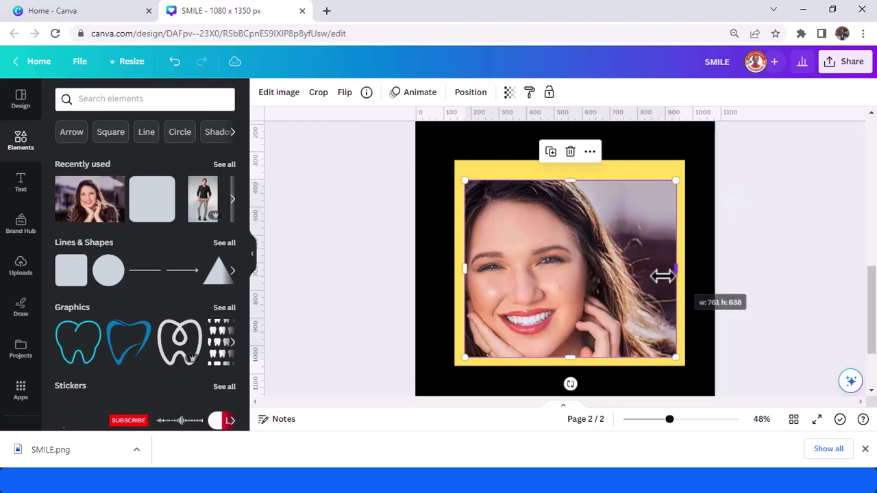
Recrop the woman photo to a close-up of her smiling face
double_click(605, 275)
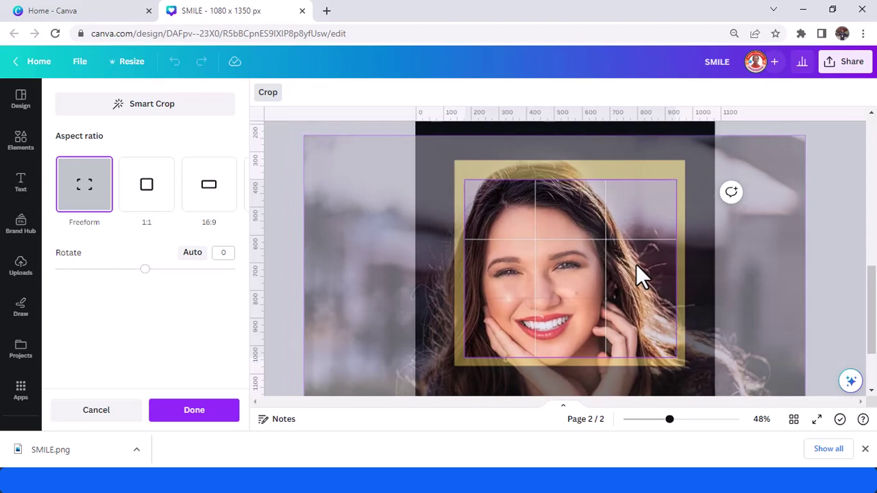
left_click_drag(636, 265, 660, 263)
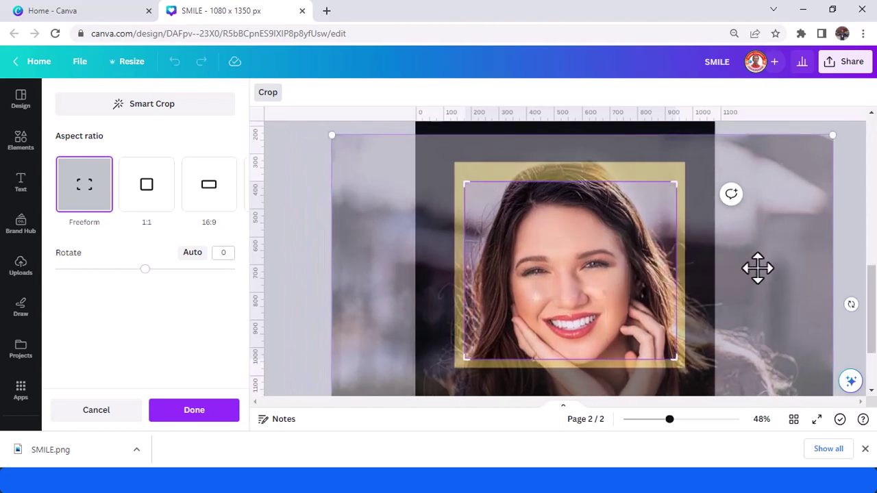
scroll(757, 268, "up", 2)
left_click_drag(839, 199, 867, 172)
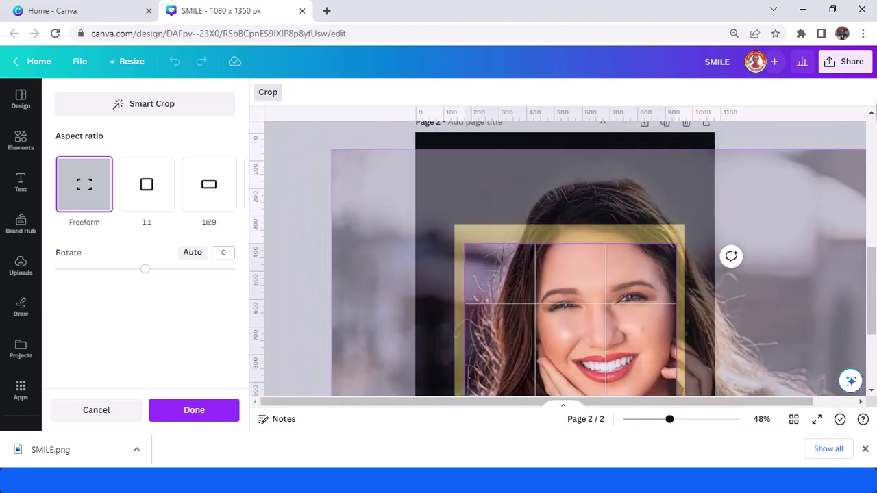
scroll(712, 255, "down", 4)
scroll(798, 241, "up", 2)
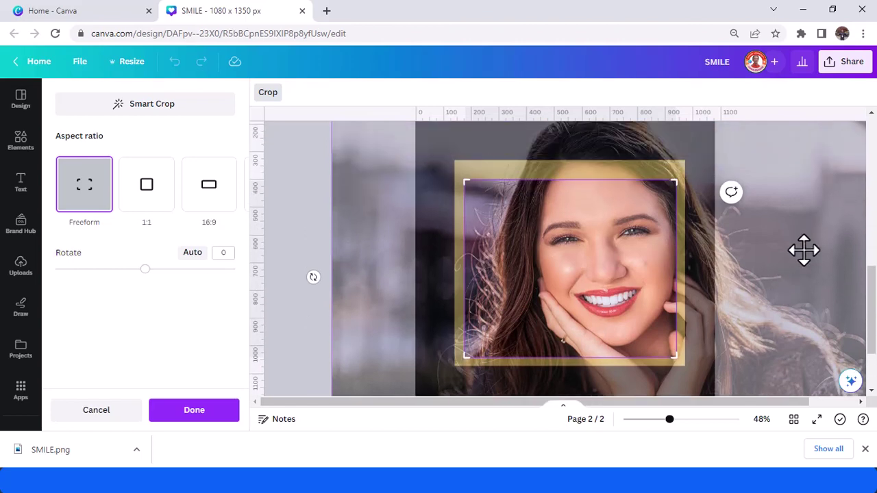
left_click_drag(800, 249, 761, 252)
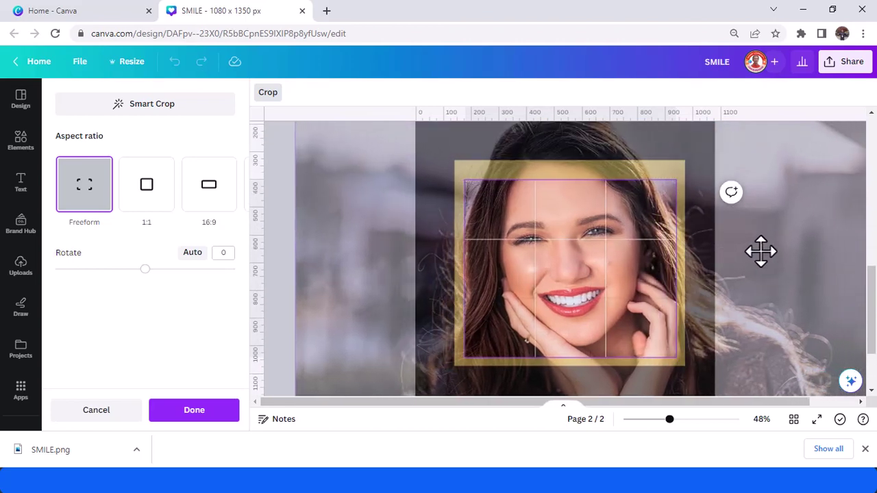
scroll(674, 268, "up", 6)
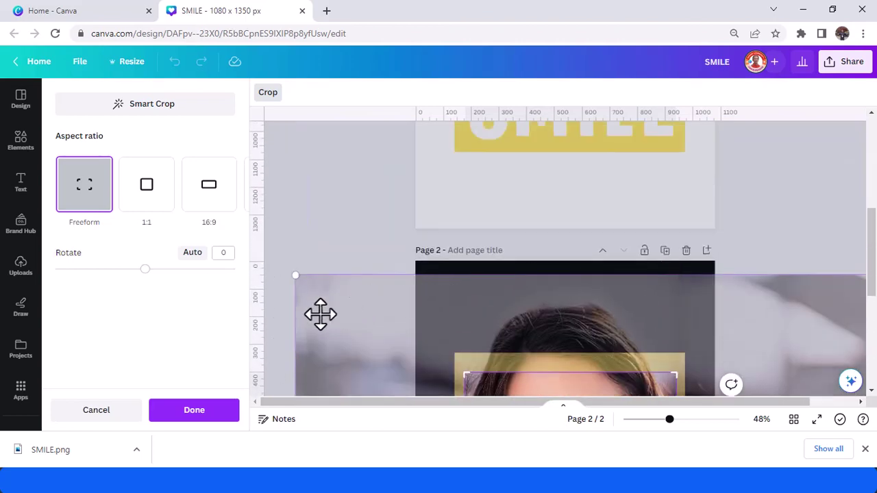
scroll(636, 242, "down", 6)
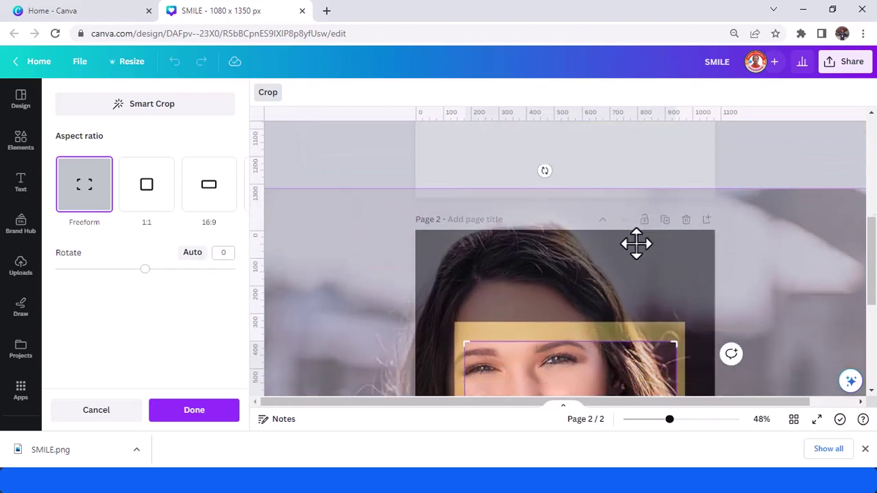
left_click_drag(783, 236, 823, 274)
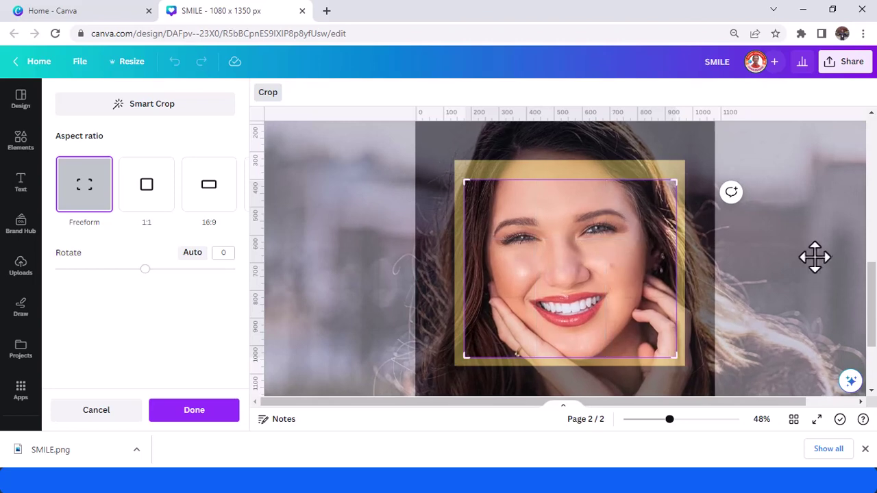
left_click(220, 422)
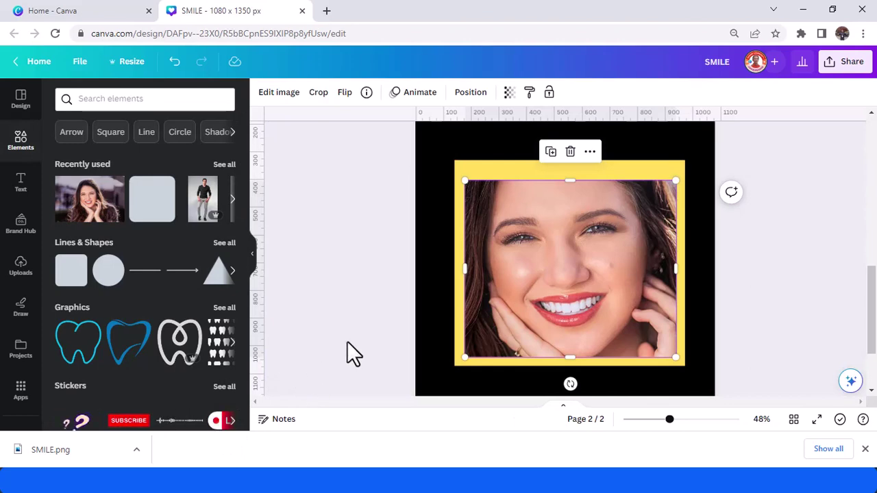
double_click(583, 250)
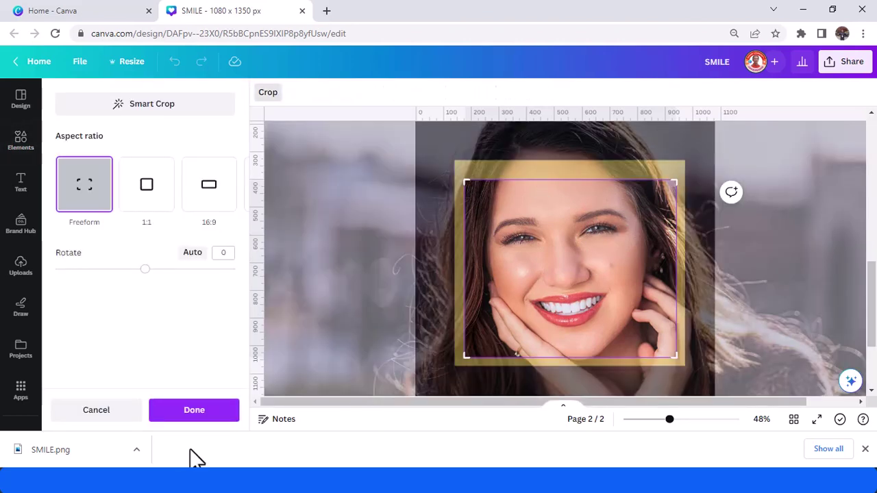
Keep the photo's crop and send it to the back, behind the SMILE image
left_click(194, 411)
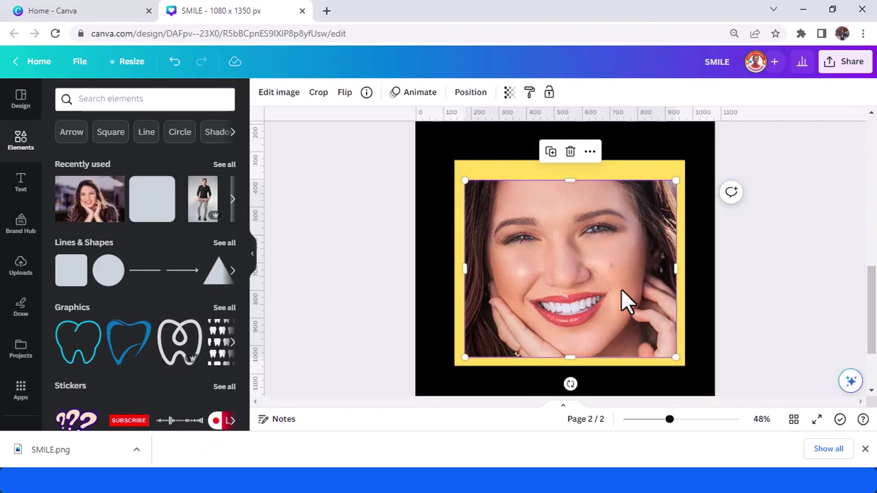
right_click(629, 255)
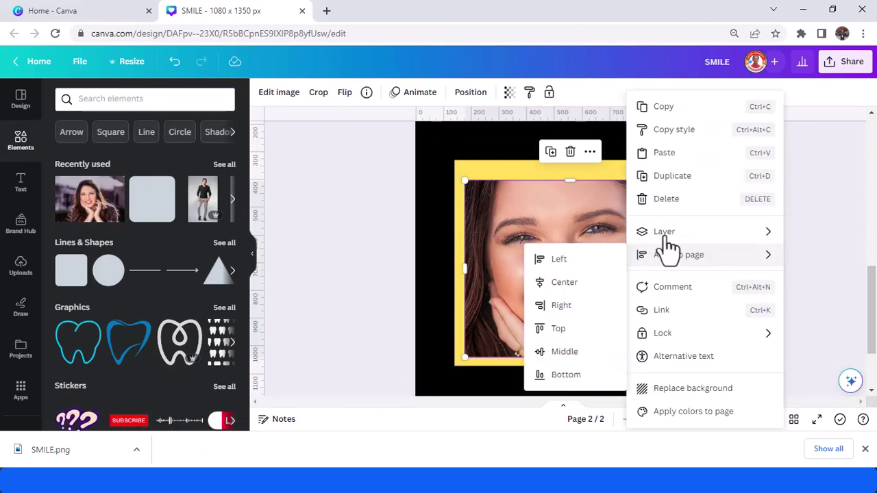
mouse_move(669, 234)
left_click(526, 308)
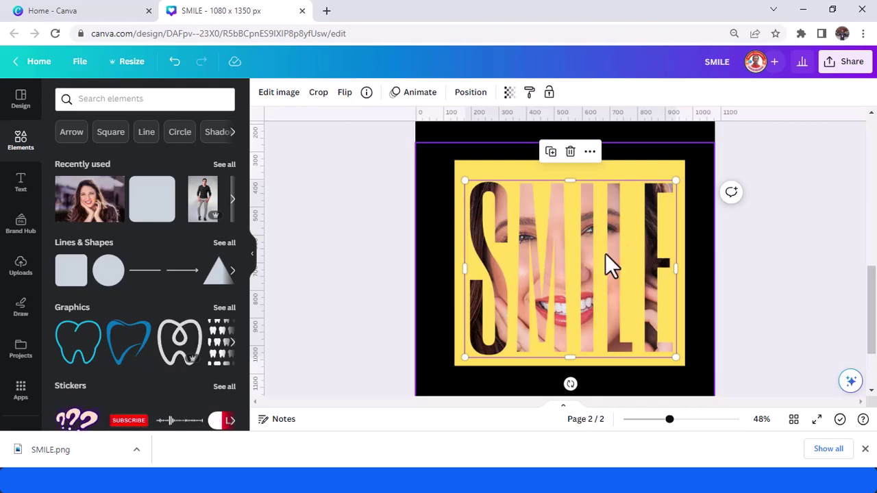
Apply a Glow shadow to the SMILE graphic
left_click(644, 158)
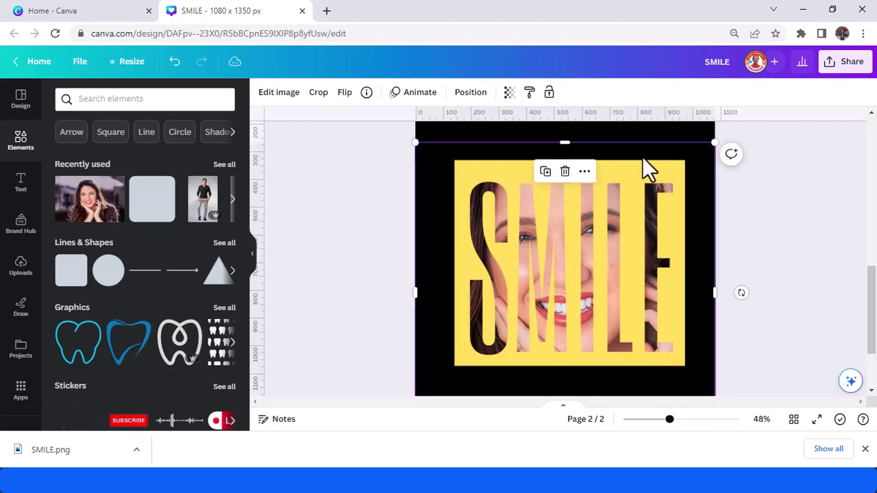
left_click(279, 93)
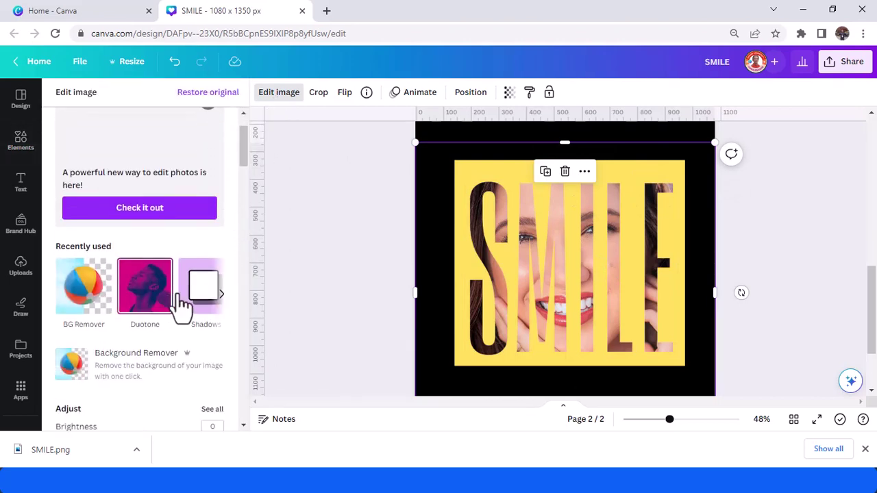
scroll(195, 336, "down", 1)
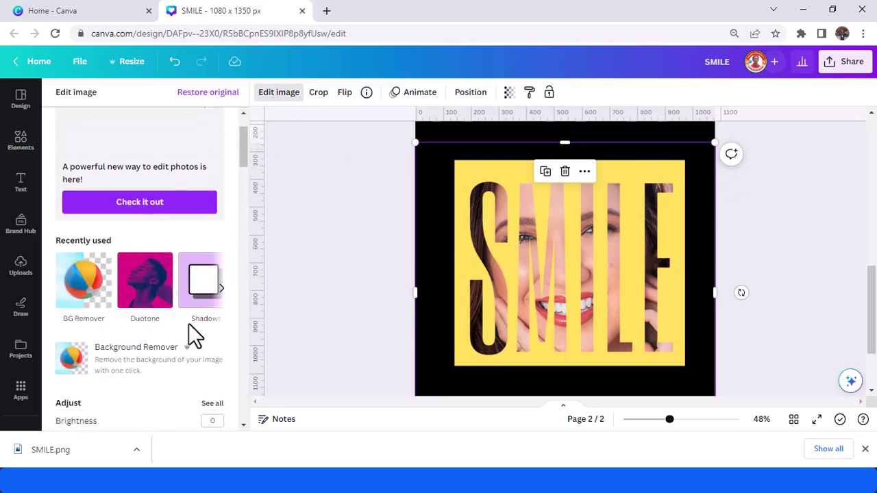
scroll(192, 334, "down", 10)
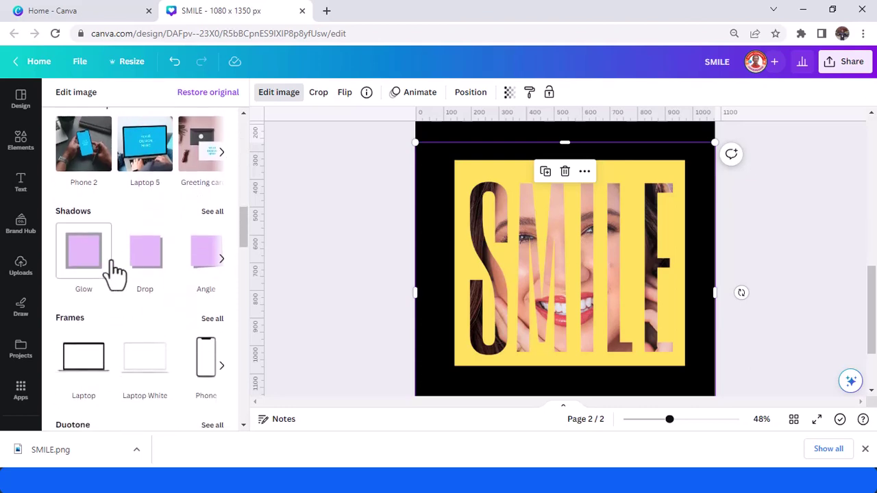
left_click(84, 261)
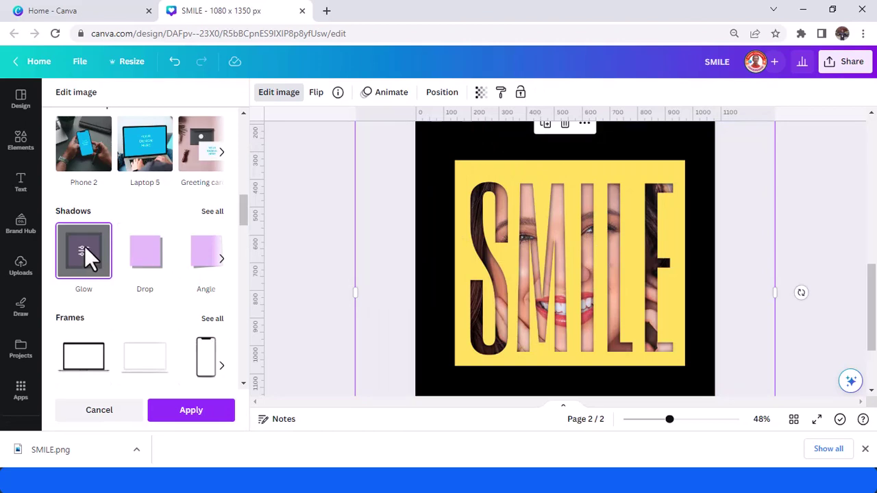
Set the Glow to transparency 90 and blur 4, then apply it
left_click(84, 250)
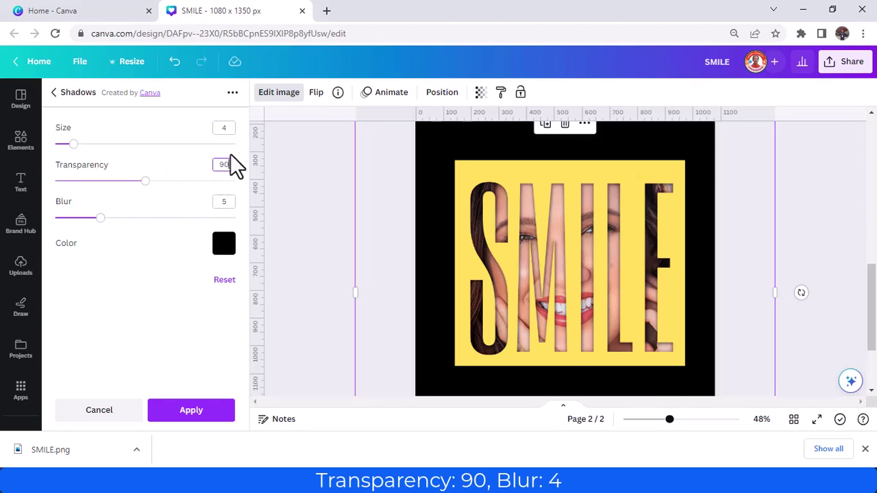
type("90")
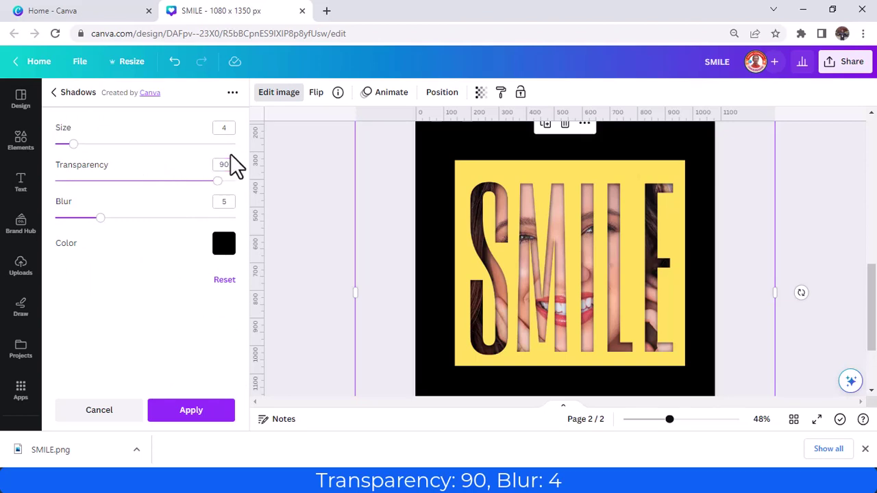
left_click(228, 201)
type("4")
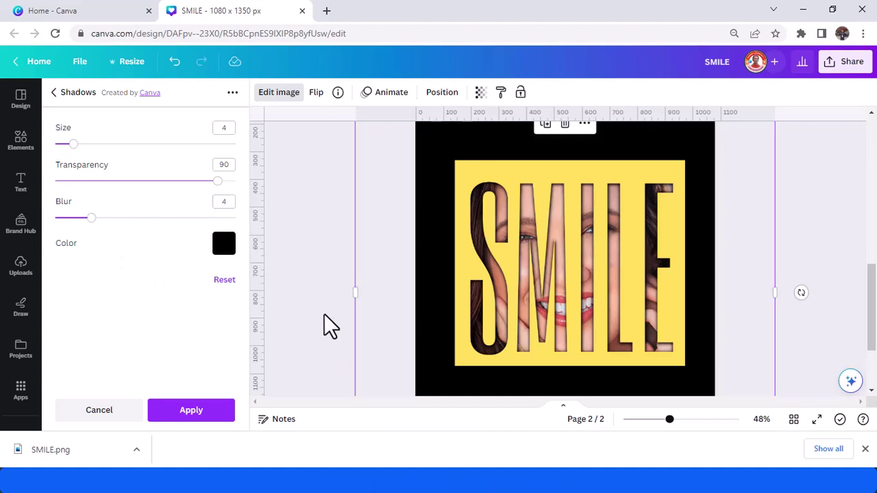
left_click(201, 411)
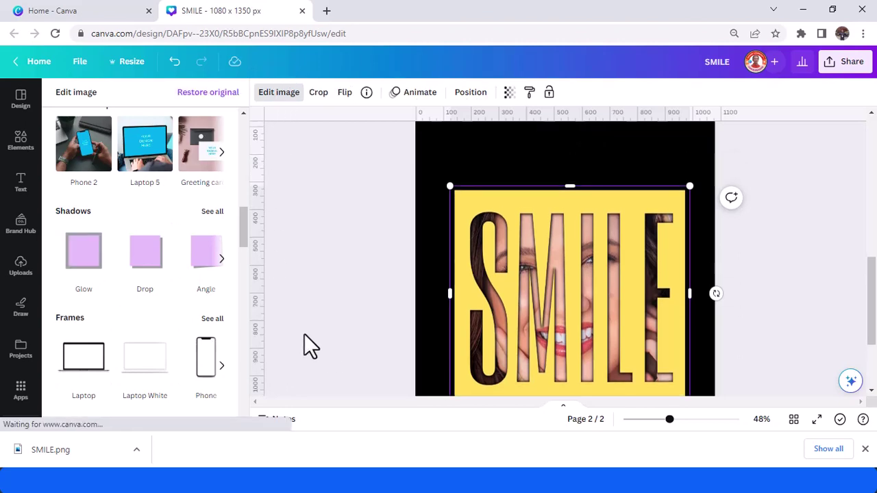
Leave the new photo editing experience by choosing 'Revert to the old editor'
scroll(356, 295, "up", 2)
scroll(365, 293, "down", 2)
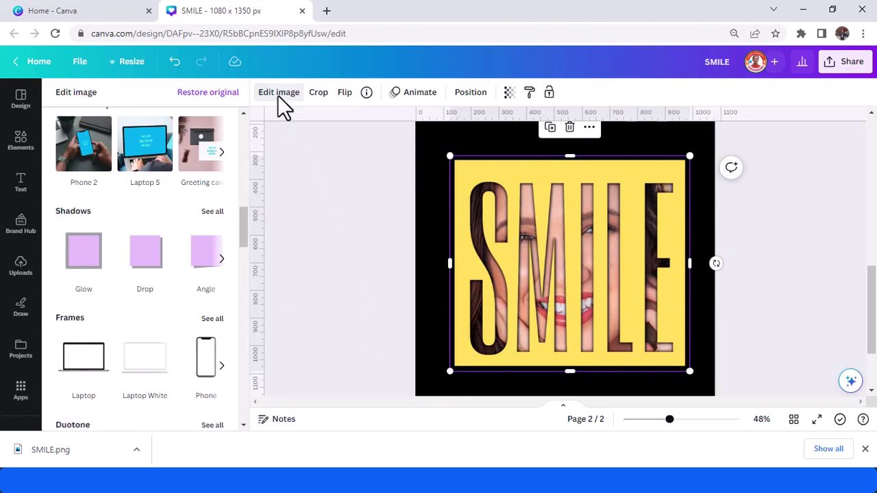
scroll(161, 248, "up", 4)
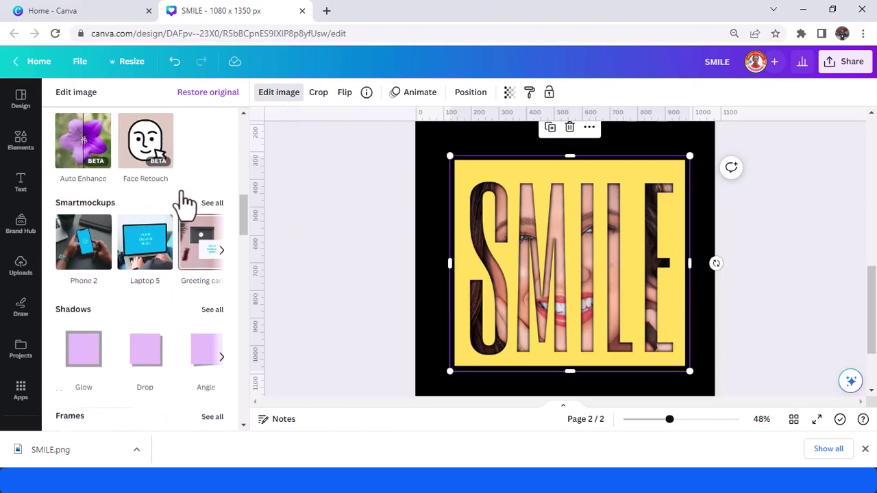
scroll(86, 198, "up", 10)
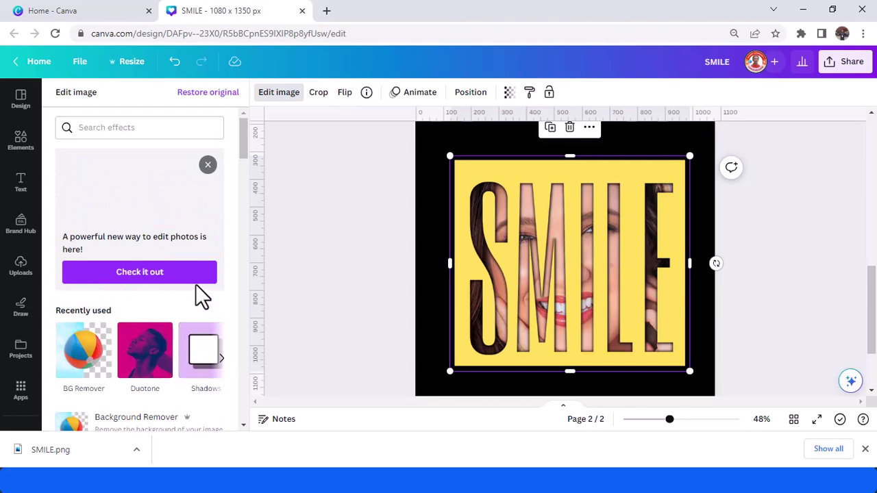
left_click(167, 274)
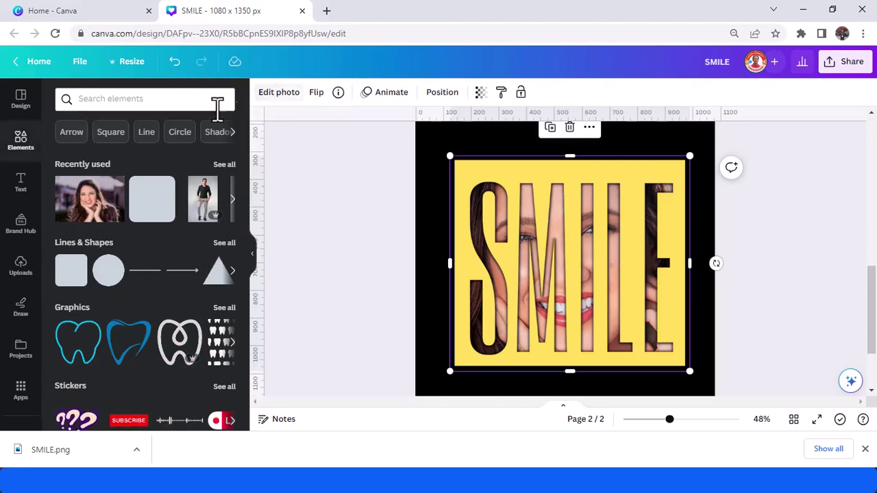
left_click(278, 103)
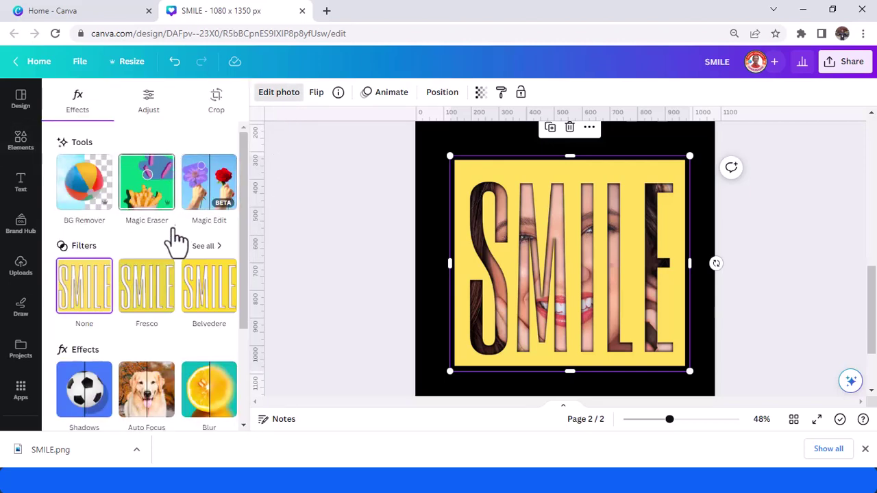
scroll(173, 245, "down", 2)
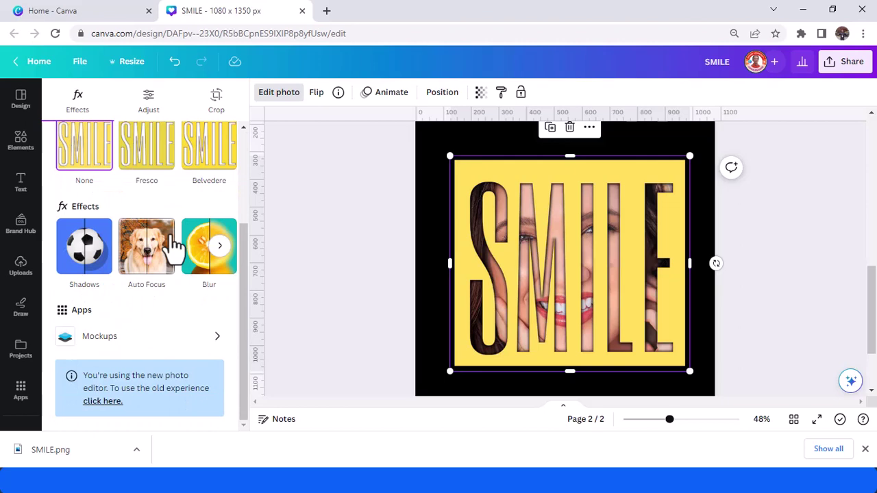
left_click(105, 402)
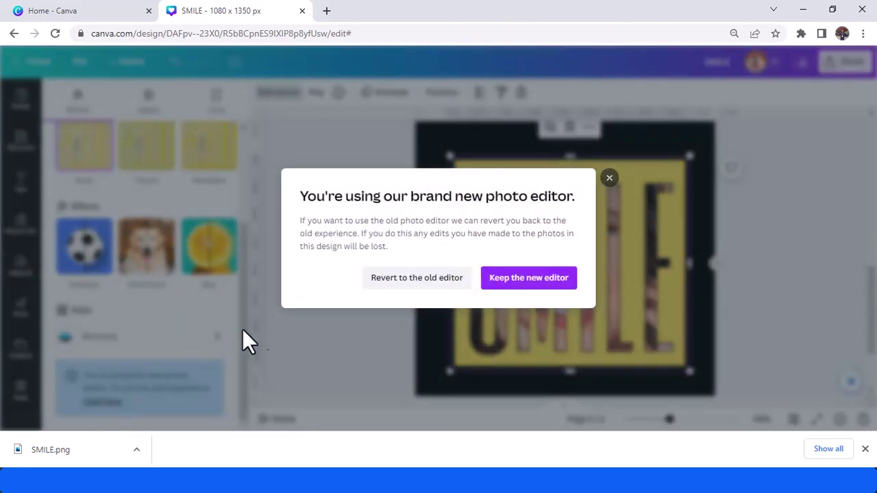
left_click(414, 282)
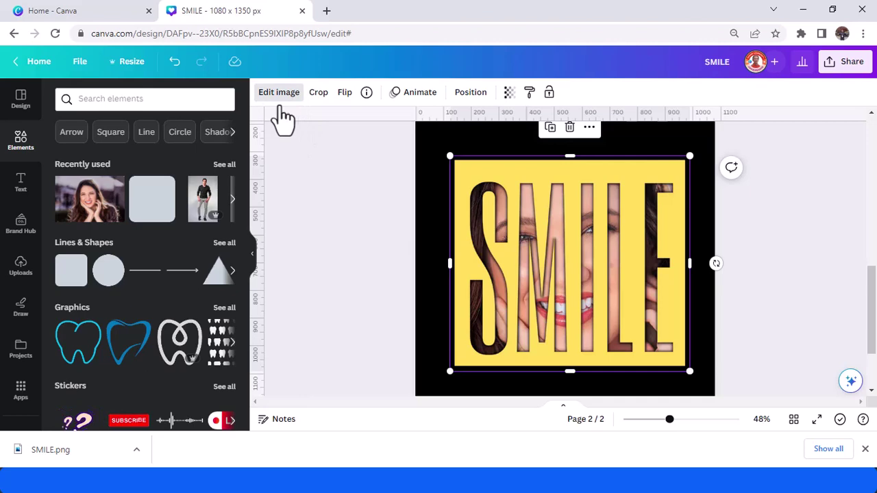
Make page 2's background the yellow document colour
left_click(274, 96)
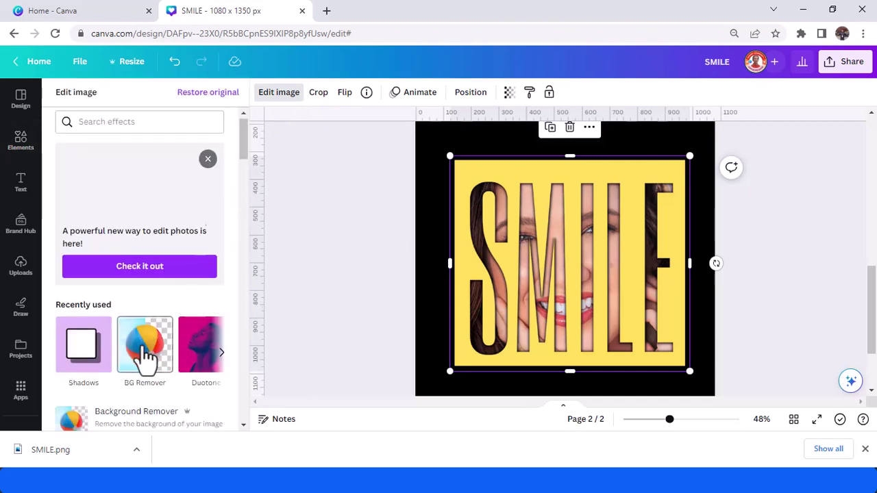
scroll(150, 355, "down", 3)
scroll(461, 274, "up", 2)
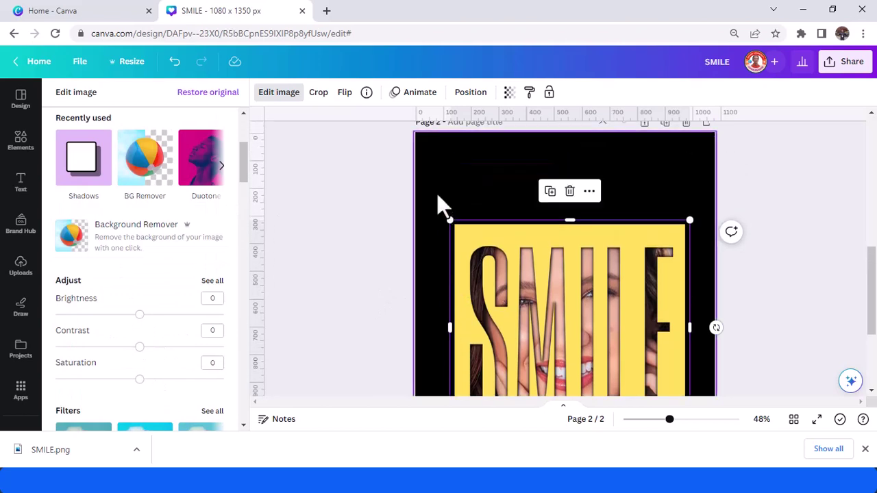
left_click(443, 174)
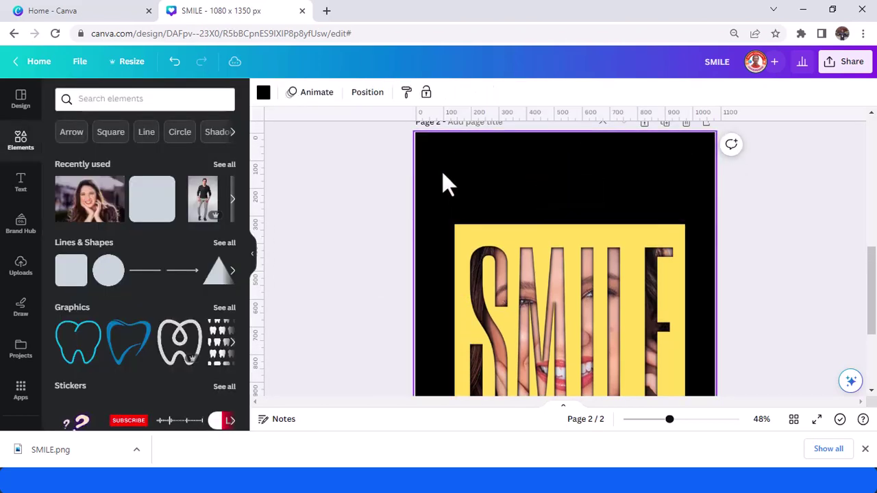
left_click(263, 92)
left_click(139, 170)
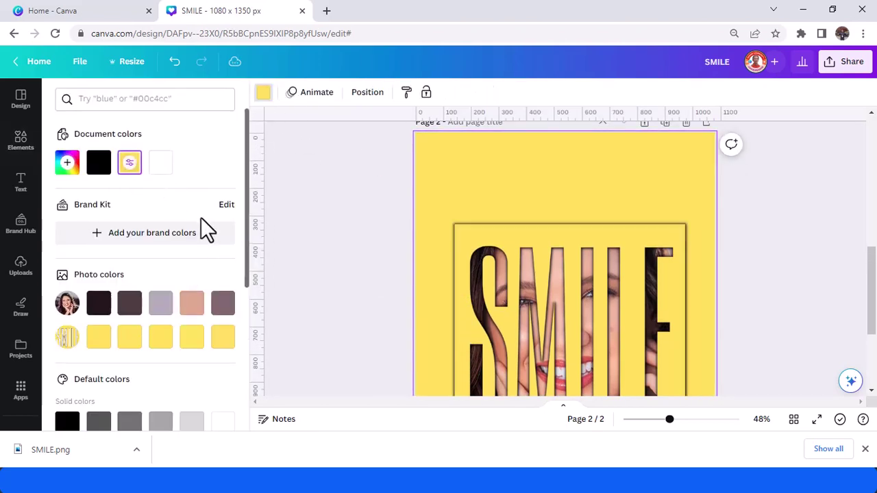
Crop the SMILE image's top, left and right edges to about 788 × 714
scroll(510, 216, "down", 5)
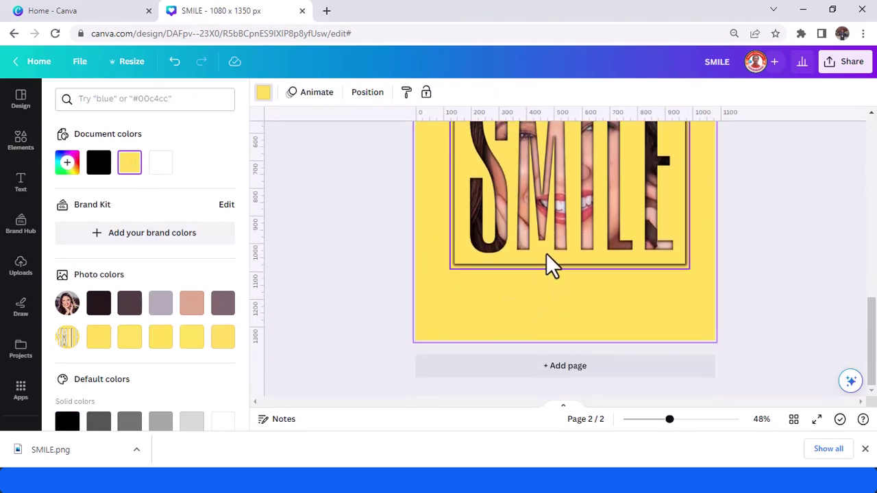
left_click(554, 270)
left_click_drag(555, 271, 555, 258)
scroll(566, 236, "up", 3)
left_click_drag(569, 183, 571, 188)
left_click_drag(451, 291, 458, 293)
left_click_drag(687, 289, 672, 287)
left_click(705, 278)
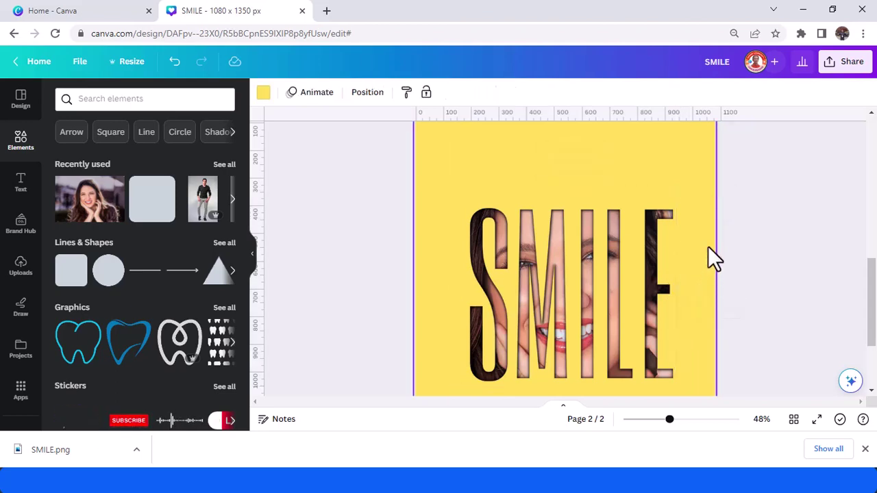
left_click(674, 288)
left_click_drag(673, 288, 681, 288)
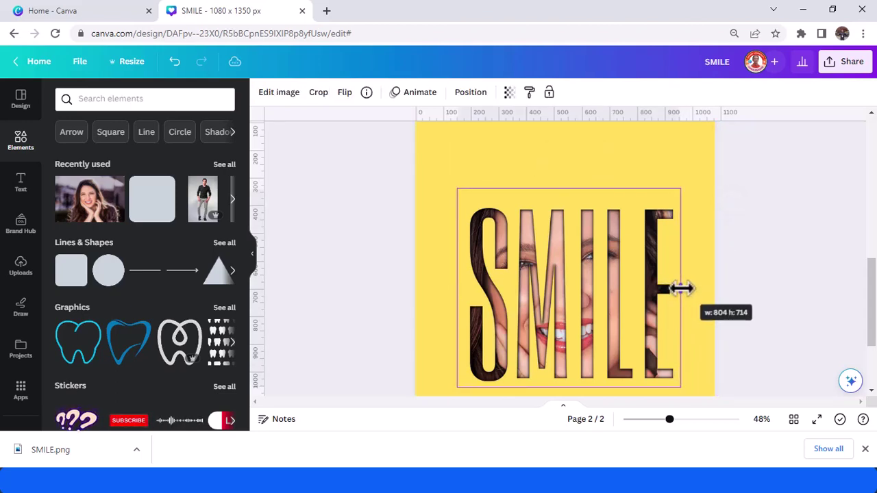
left_click(710, 263)
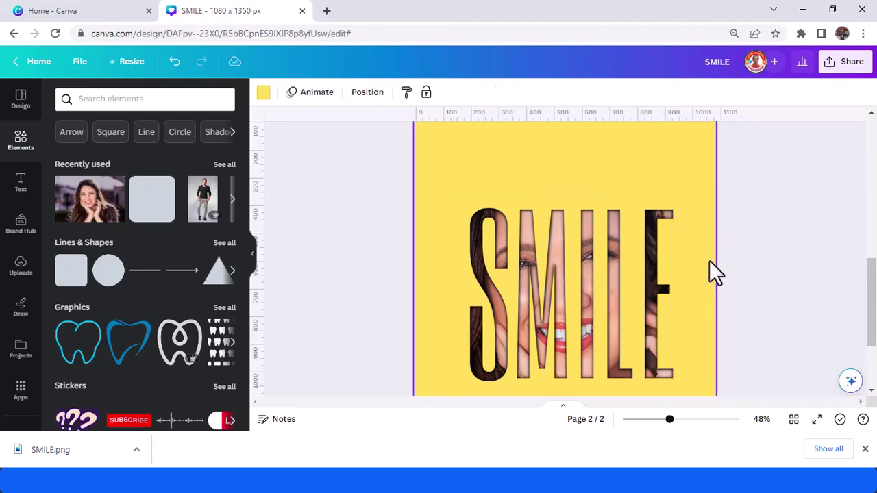
Download Page 2 alone as a PNG, clearing all other pages from the selection
left_click(847, 63)
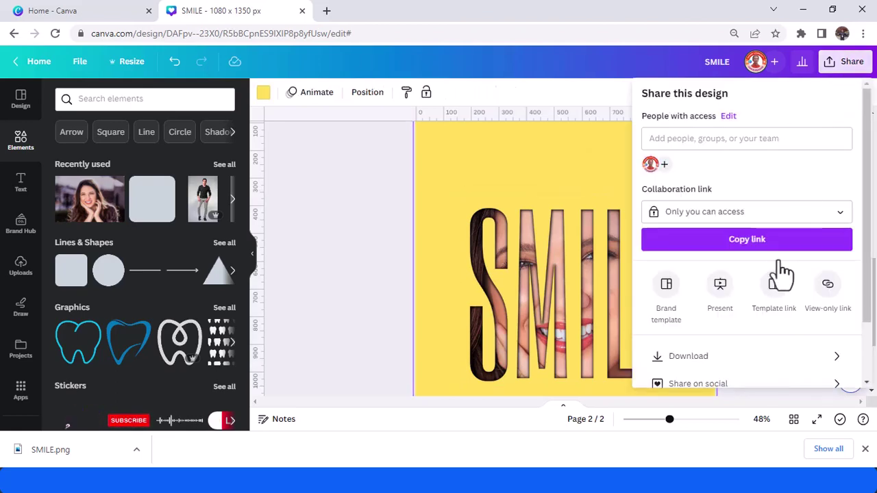
left_click(734, 355)
left_click(850, 274)
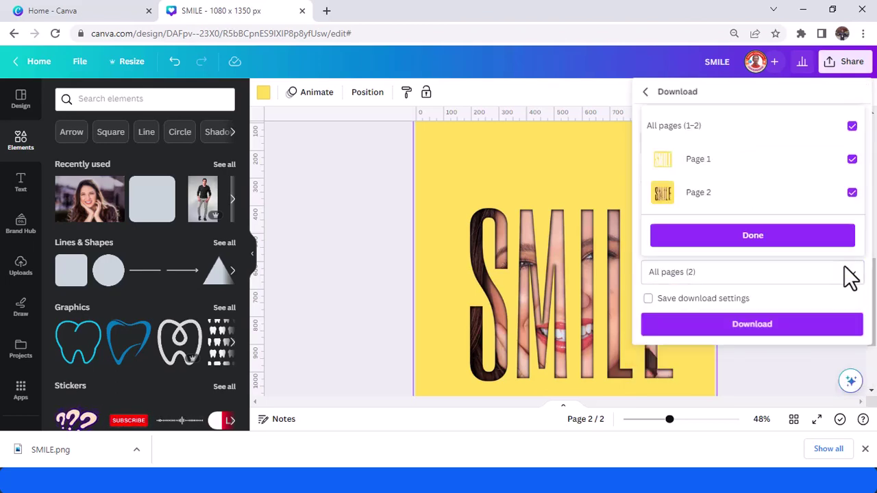
left_click(741, 135)
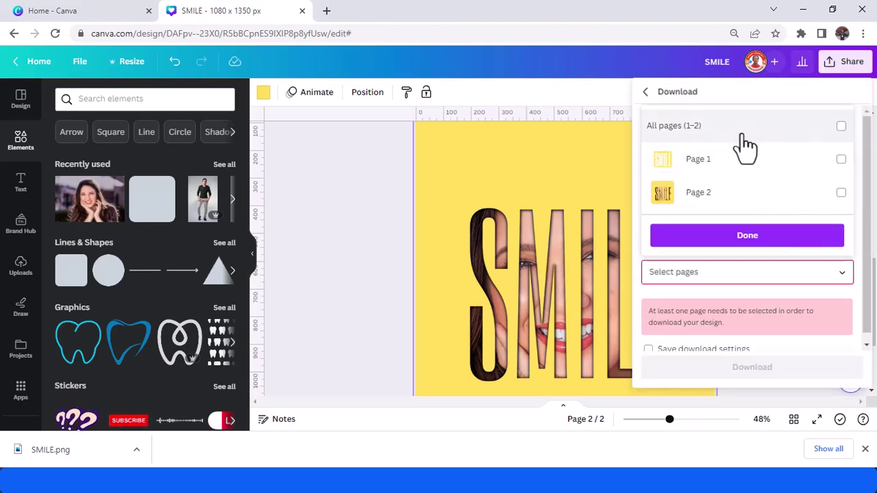
left_click(748, 194)
left_click(753, 236)
left_click(772, 333)
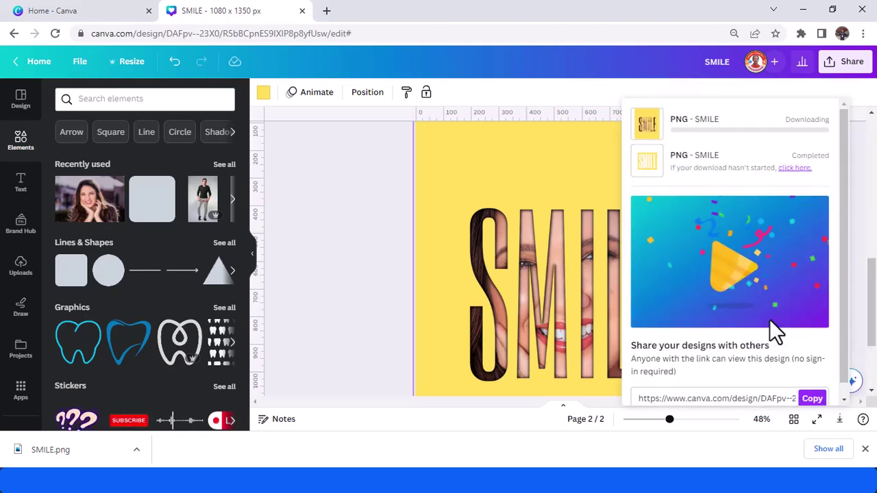
left_click(388, 240)
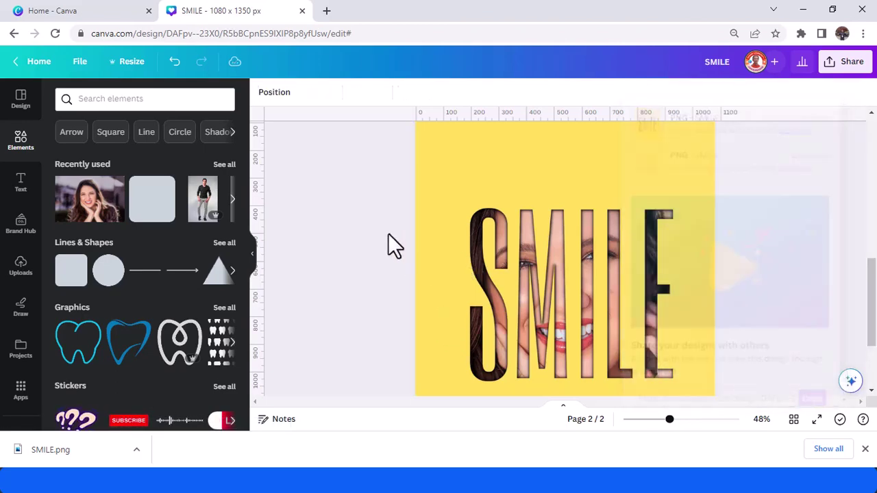
Add a white page 3 and drop the downloaded SMILE (1).png onto it
scroll(510, 356, "down", 2)
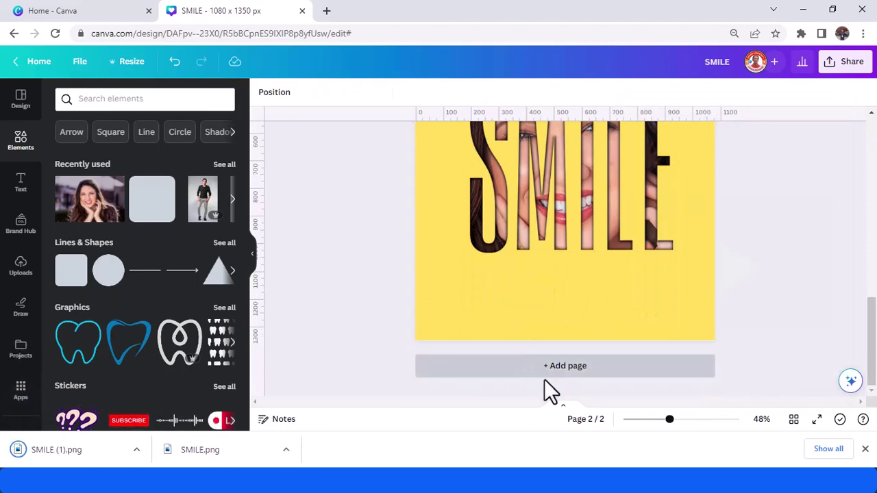
left_click(544, 377)
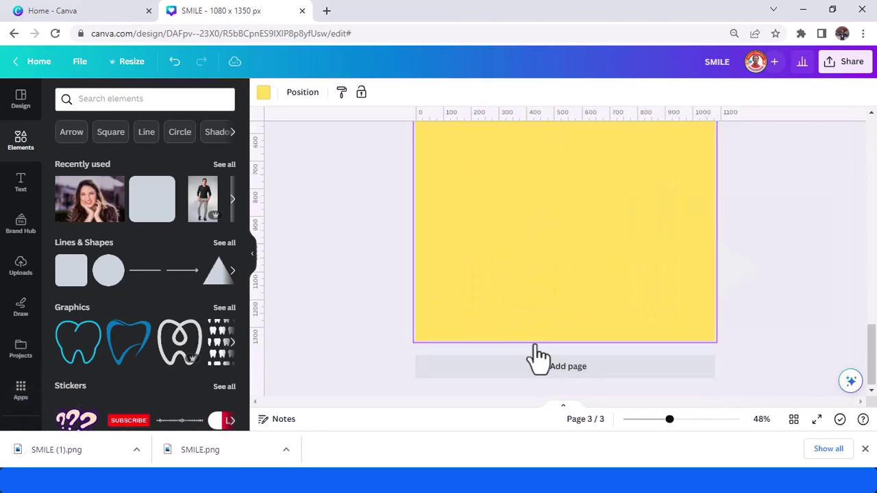
left_click(264, 93)
left_click(139, 170)
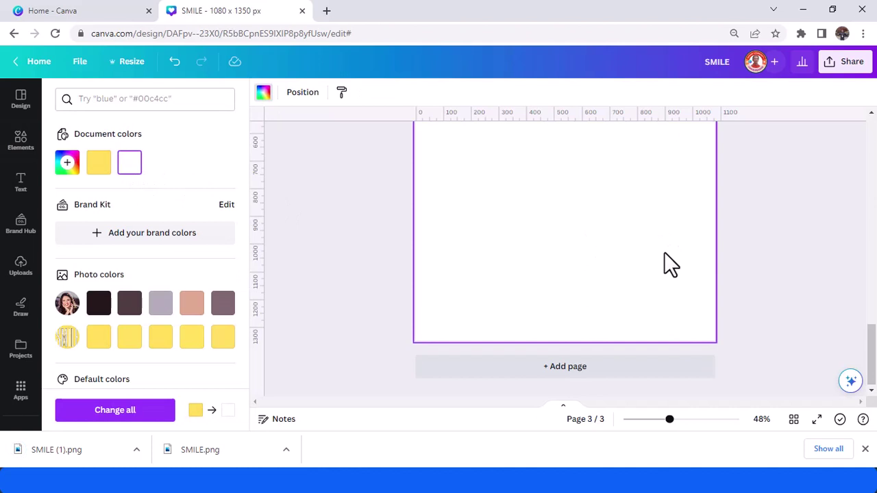
left_click_drag(68, 463, 583, 235)
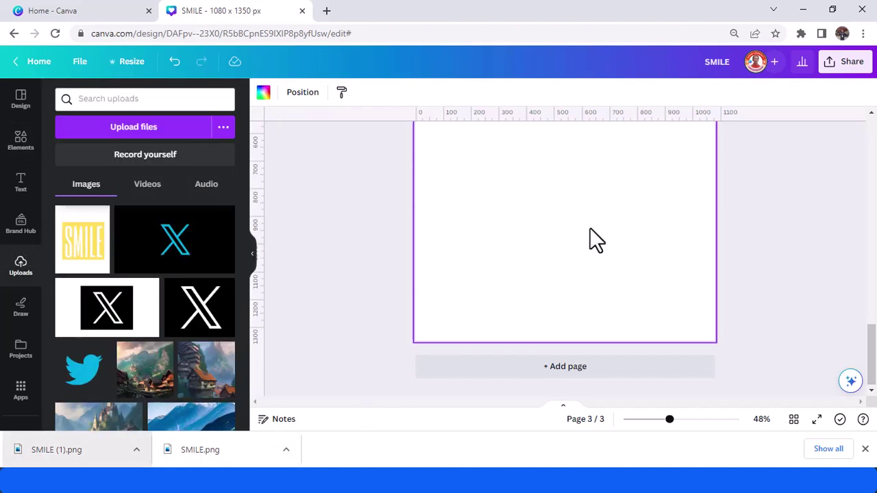
scroll(563, 247, "up", 2)
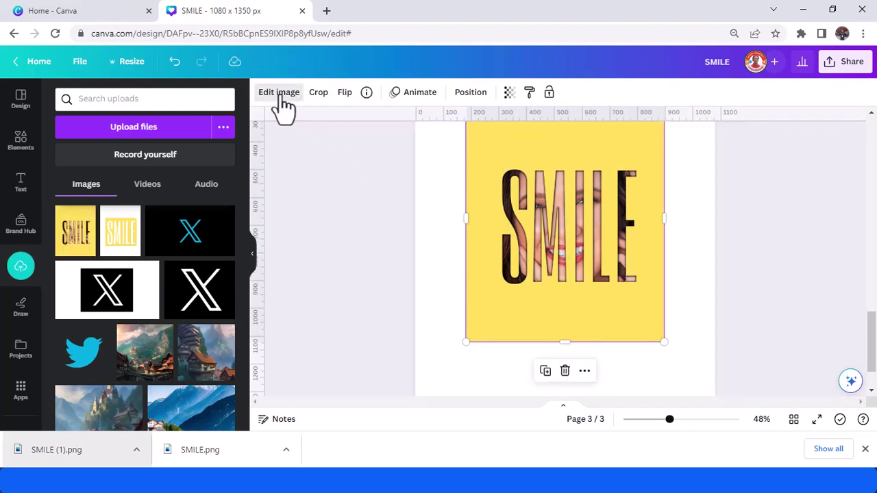
Apply BG Remover to strip the yellow background from page 3's SMILE image
left_click(281, 94)
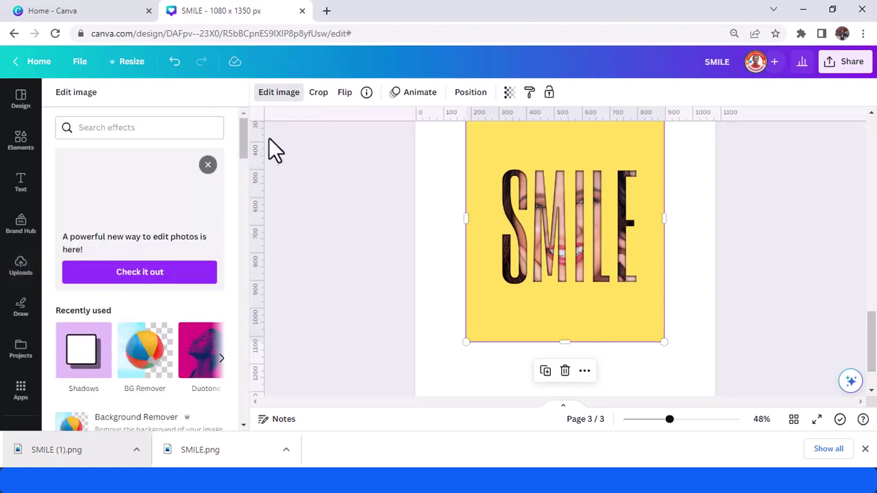
left_click(155, 370)
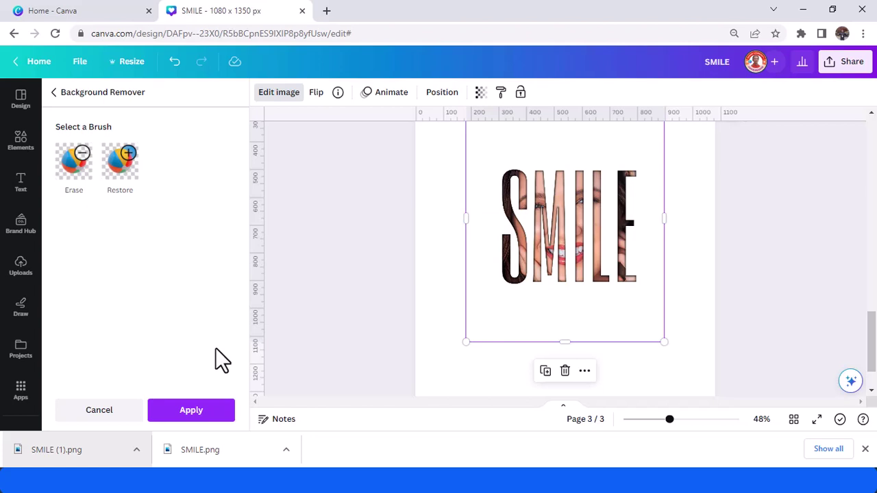
left_click(192, 411)
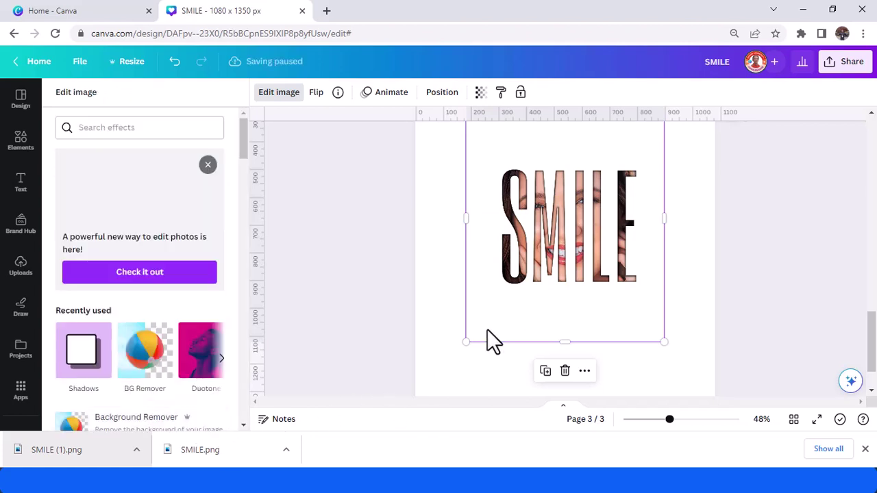